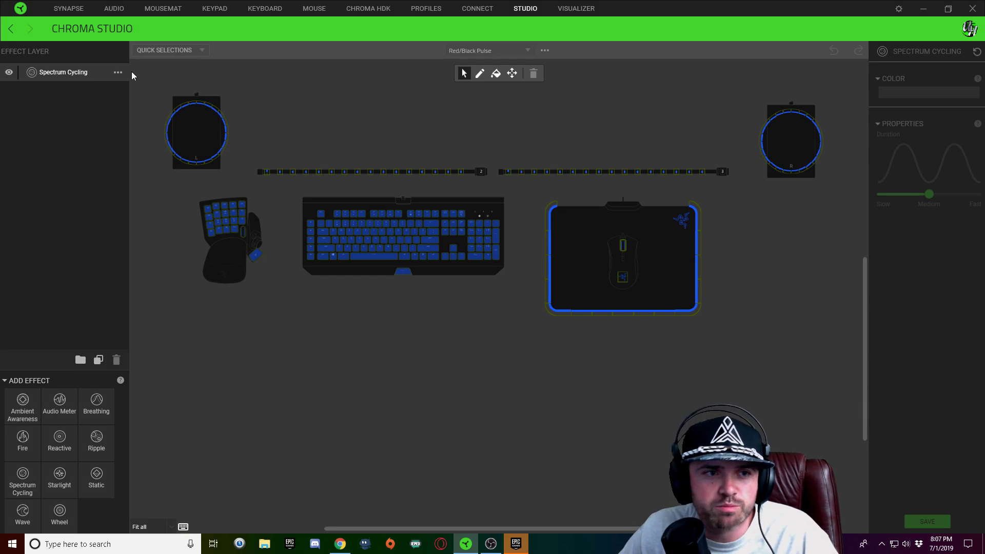
Step: Switch the layer to a Wave effect and turn the gradient's yellow and blue stops black (000000)
click(119, 72)
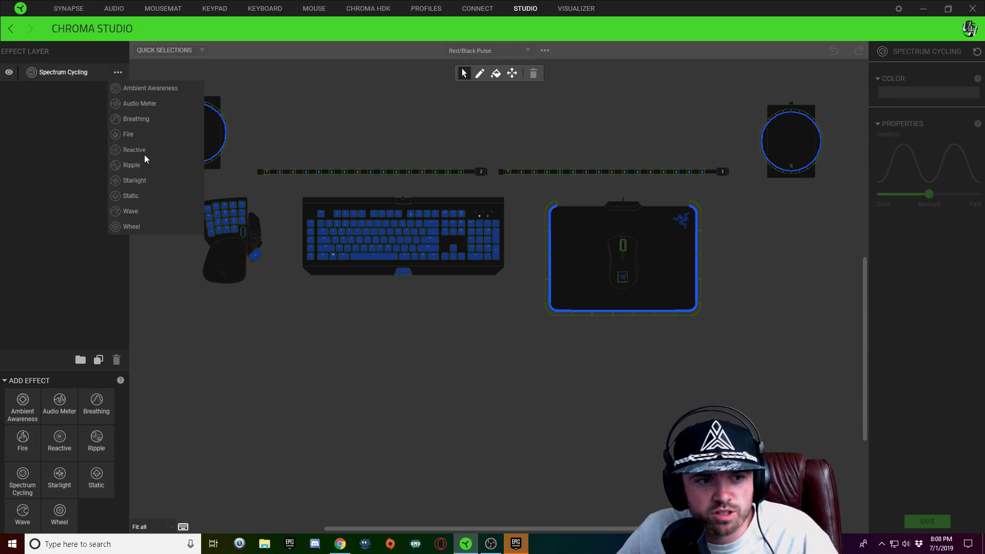
click(143, 213)
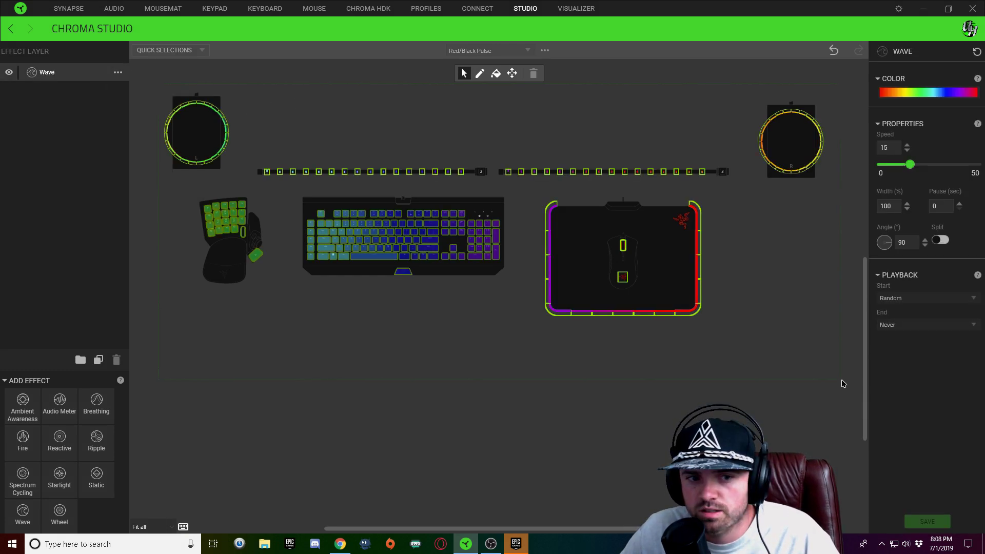
click(943, 92)
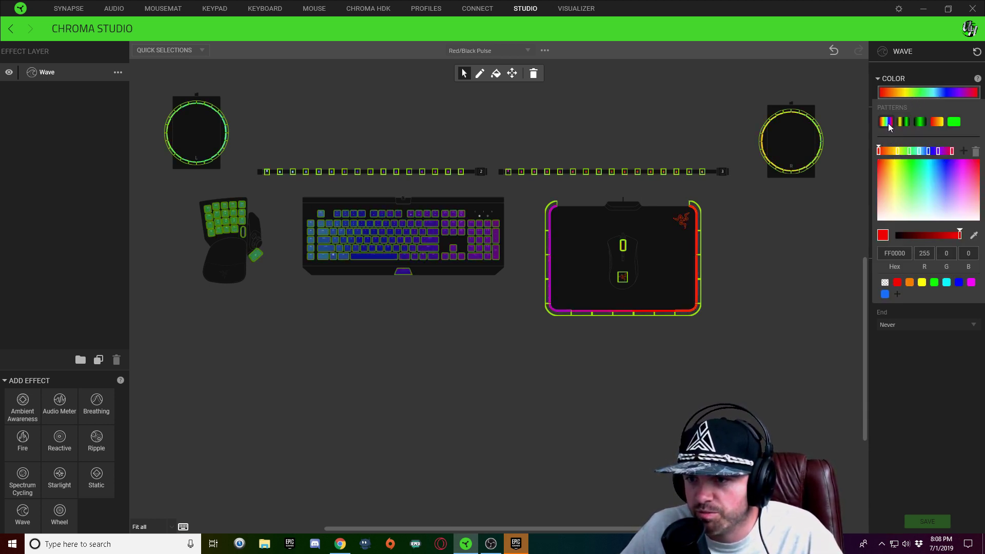
click(896, 152)
click(897, 236)
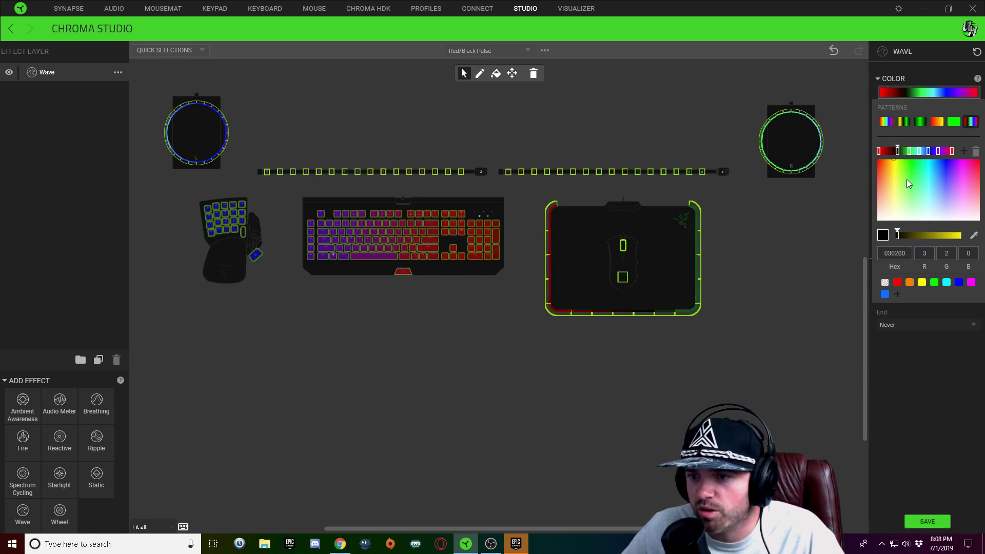
click(896, 253)
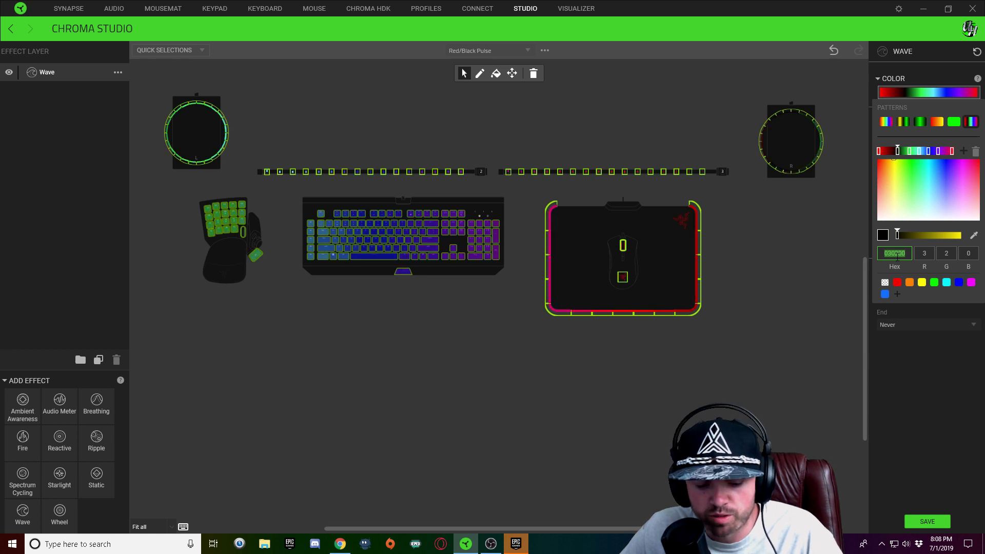
text(000000)
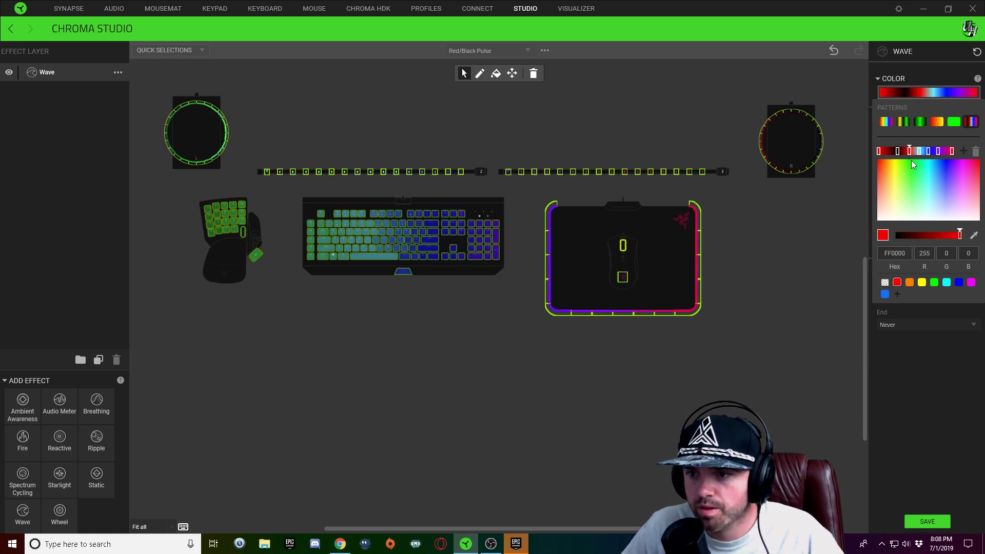
click(938, 151)
click(897, 236)
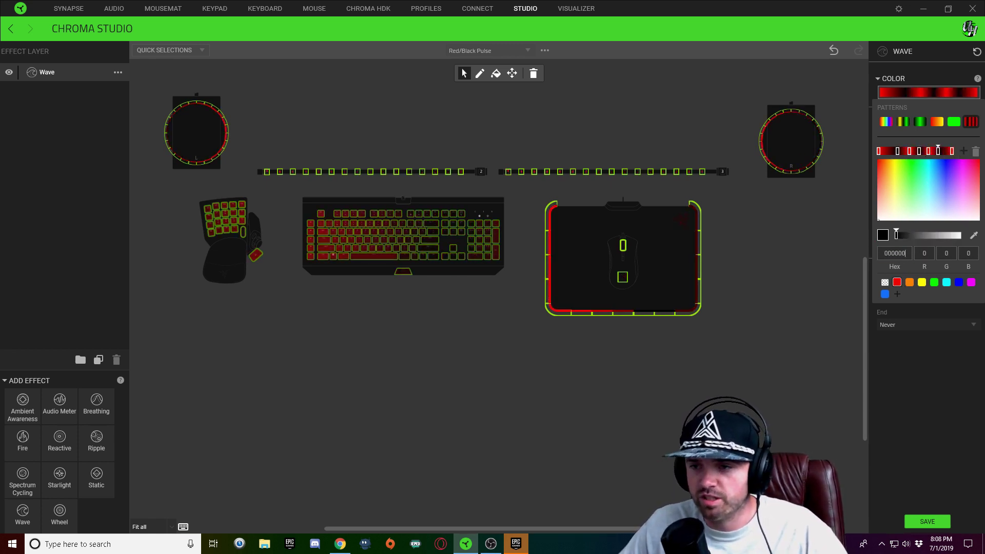
click(960, 397)
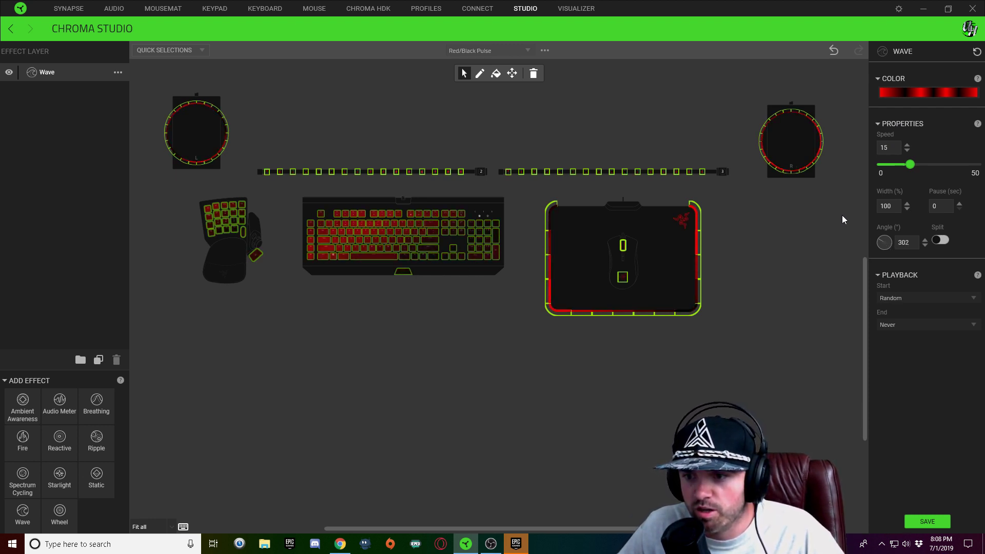
Step: Give the wave angle 307, speed 7 and width 200%, then save the effect
key(Up)
key(Up)
key(Up)
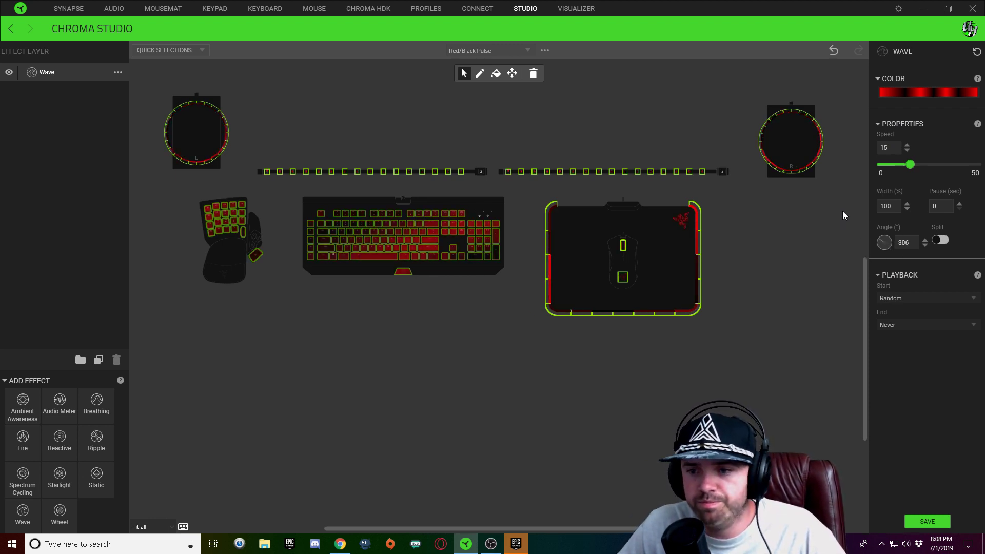
click(886, 147)
text(10)
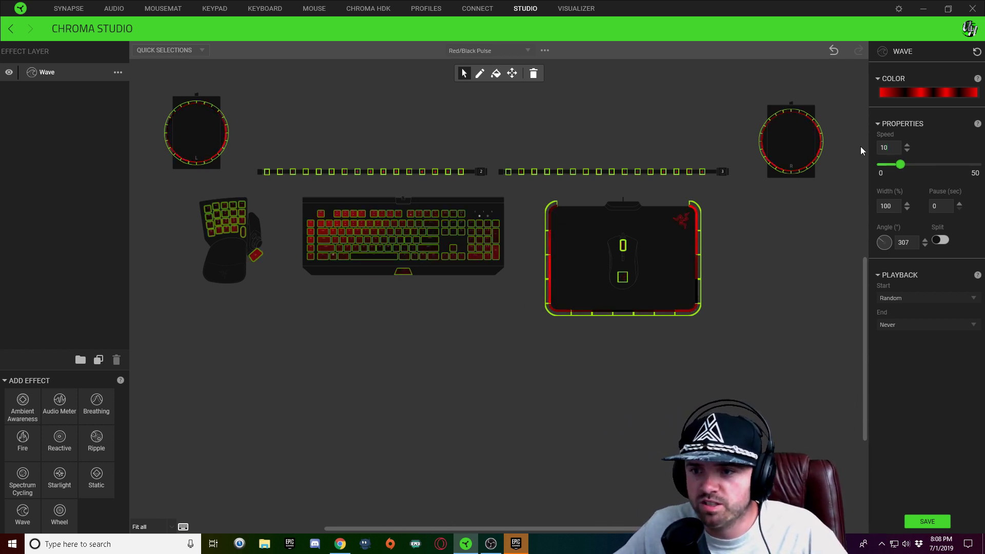
click(892, 206)
text(20)
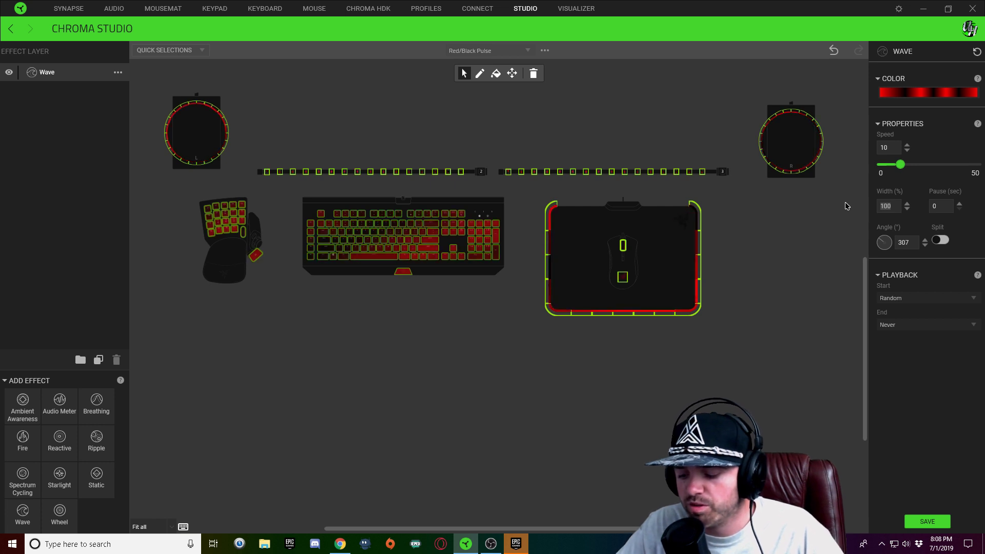
text(0)
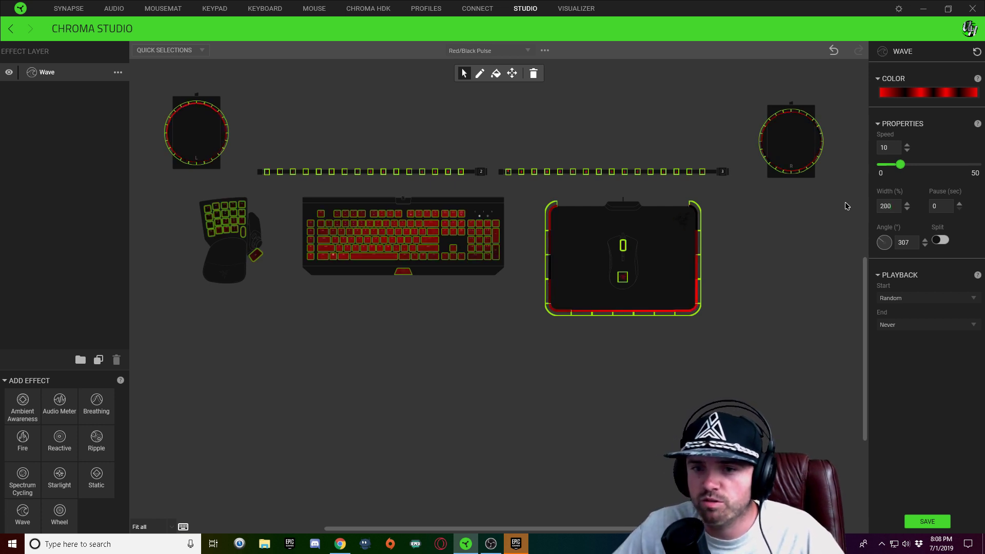
click(880, 149)
text(7)
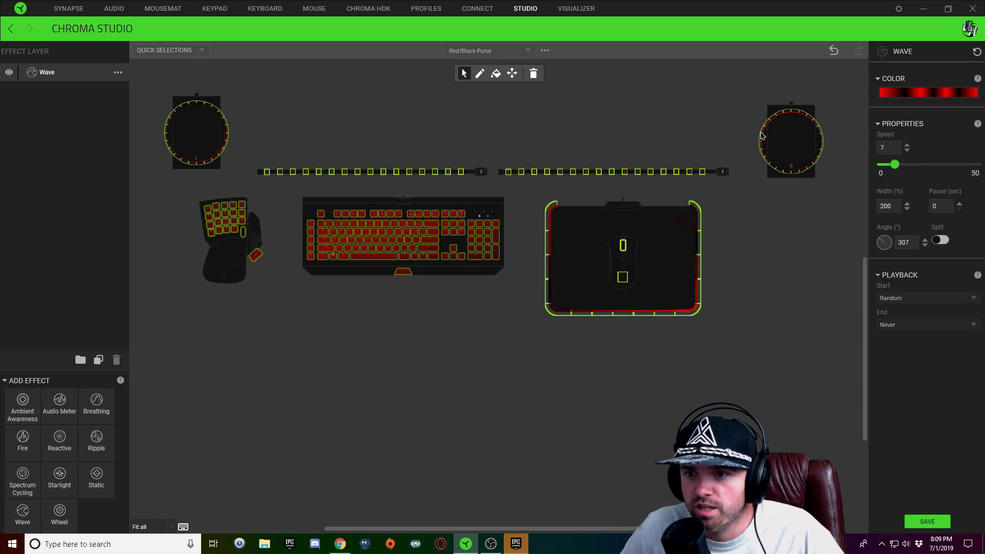
click(928, 522)
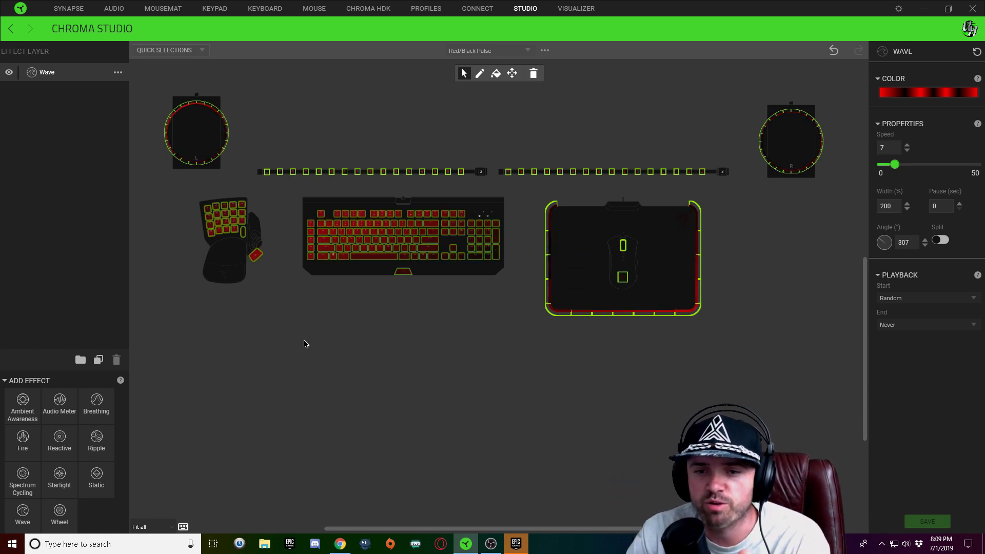
Step: Deselect and reselect the devices, rotate the wave angle to 348°, and save
click(391, 349)
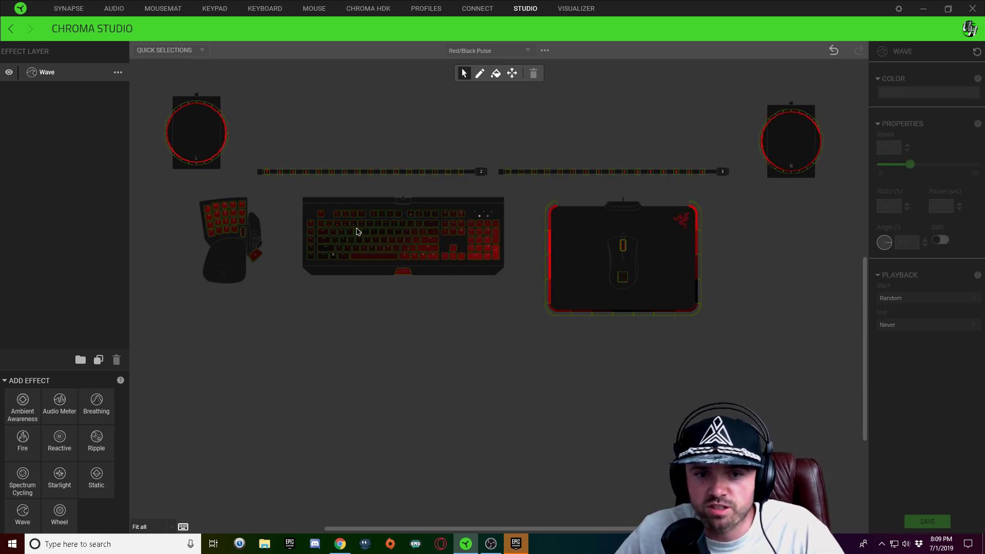
click(226, 215)
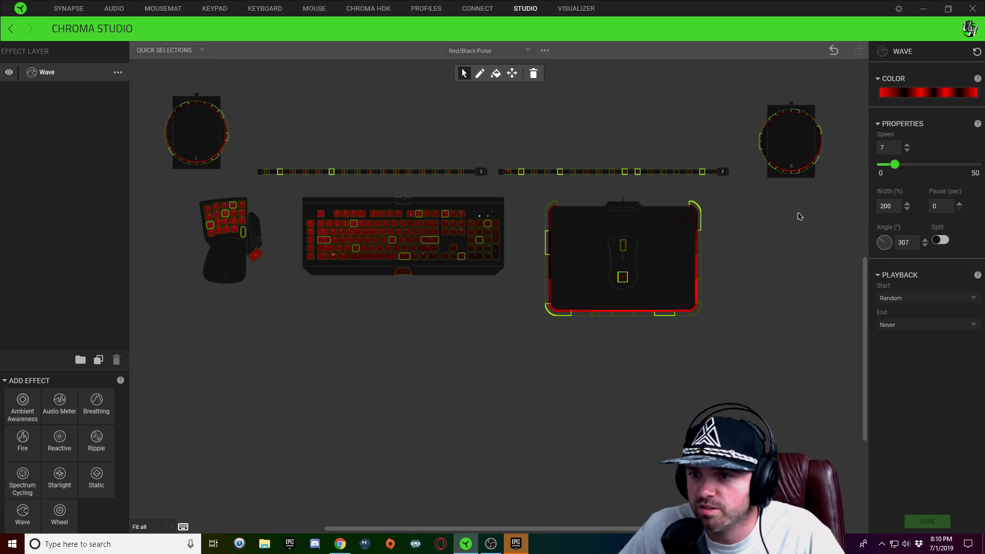
drag(887, 240, 888, 235)
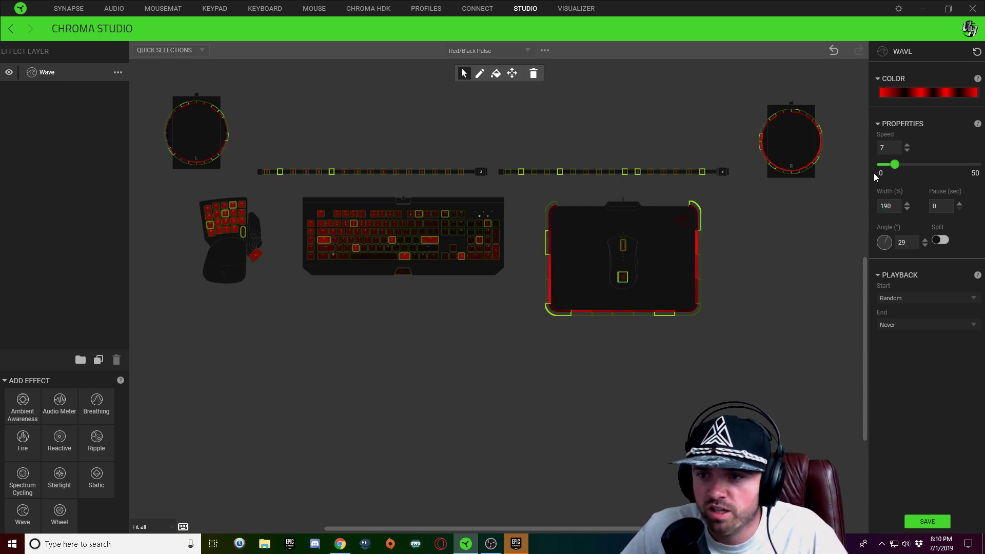
click(935, 524)
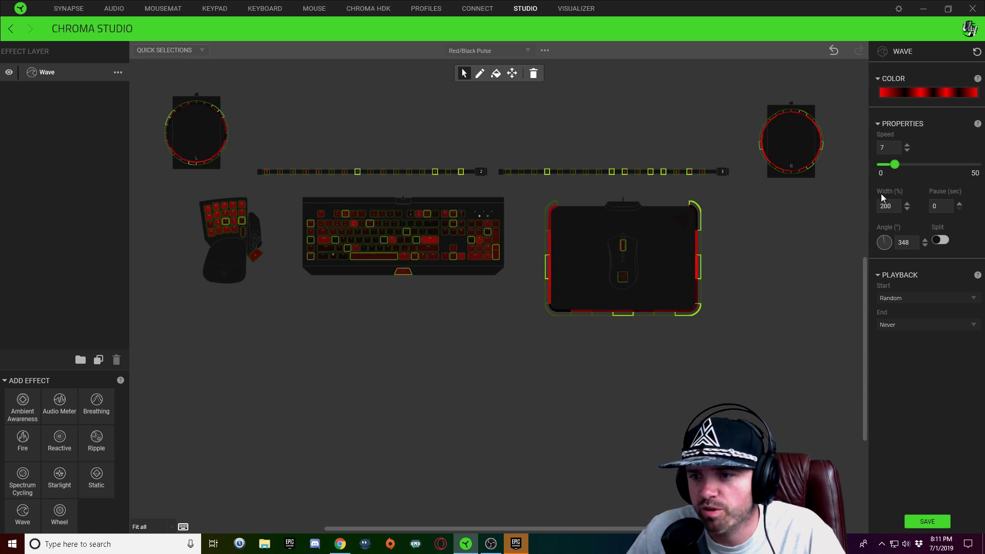
Step: Enter width 205%, raise the speed to 8, and save the wave
text(2)
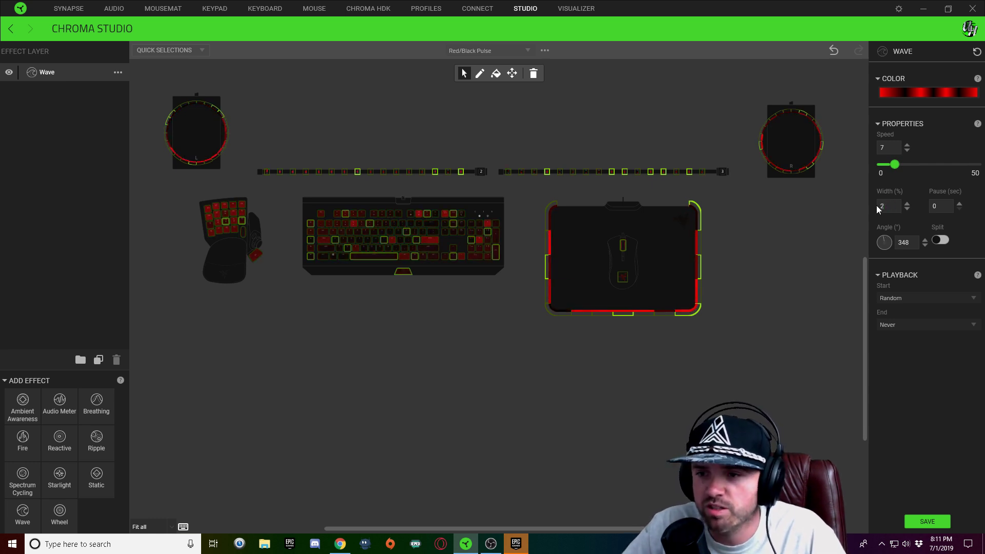
text(05)
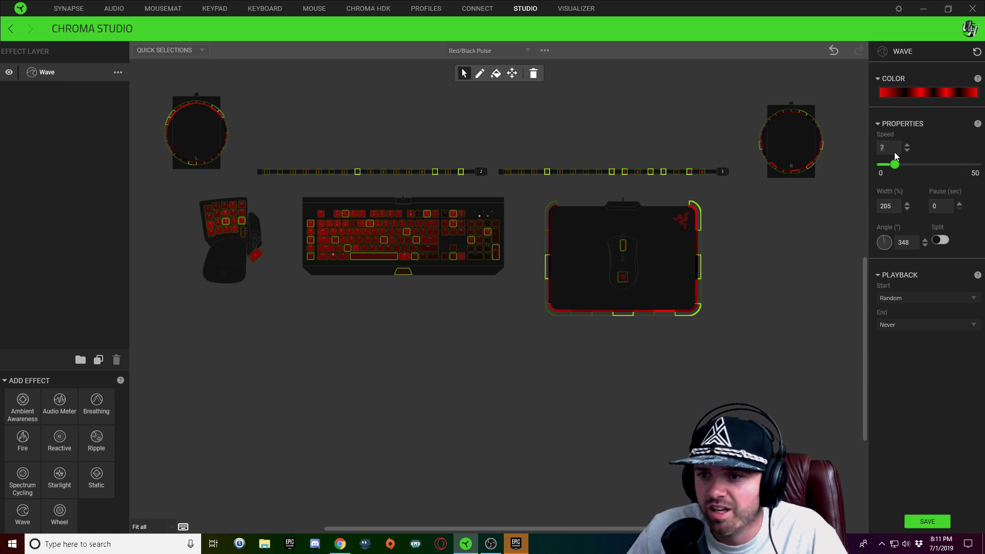
scroll(899, 153, up, 1)
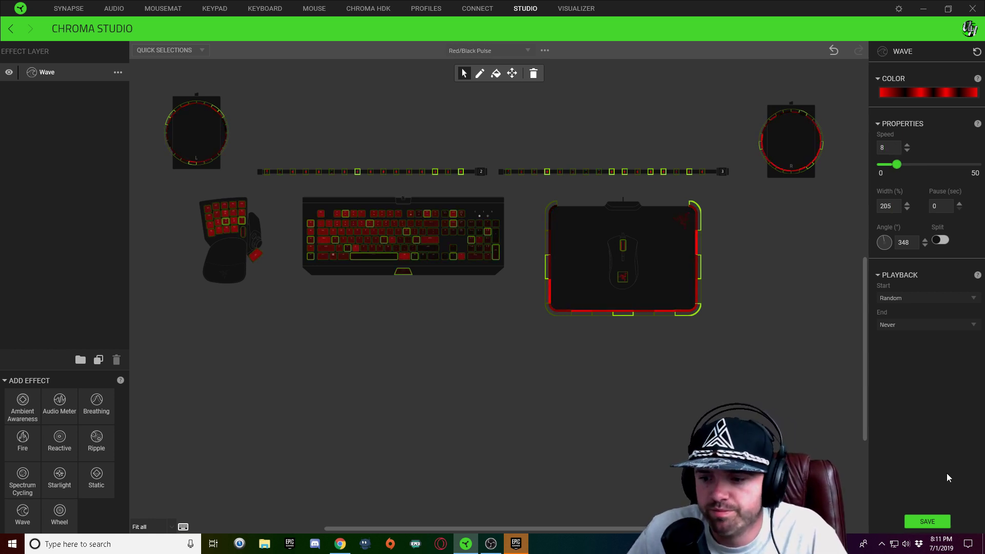
click(930, 524)
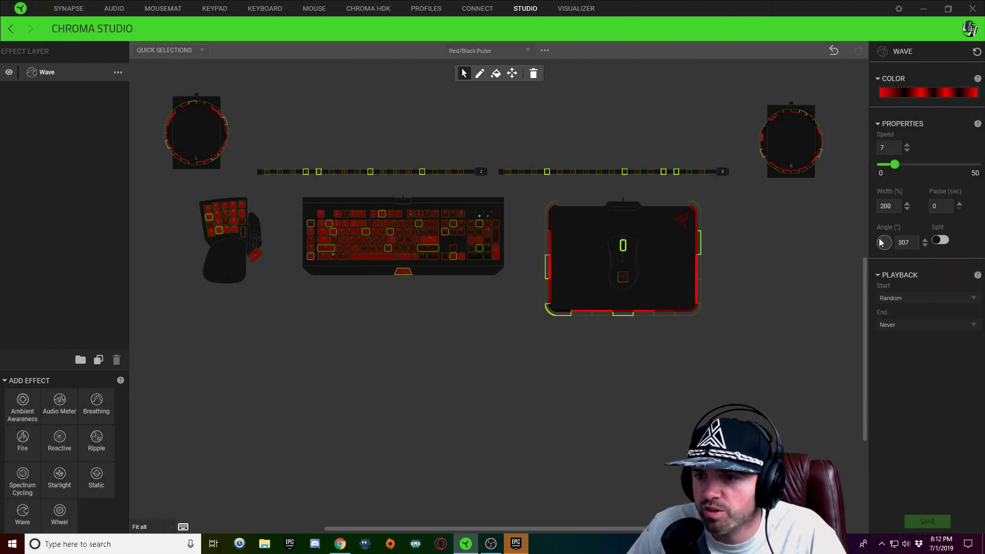
Step: Rotate the wave to about 142°, set width 180% and speed 6, and save
drag(881, 243, 894, 258)
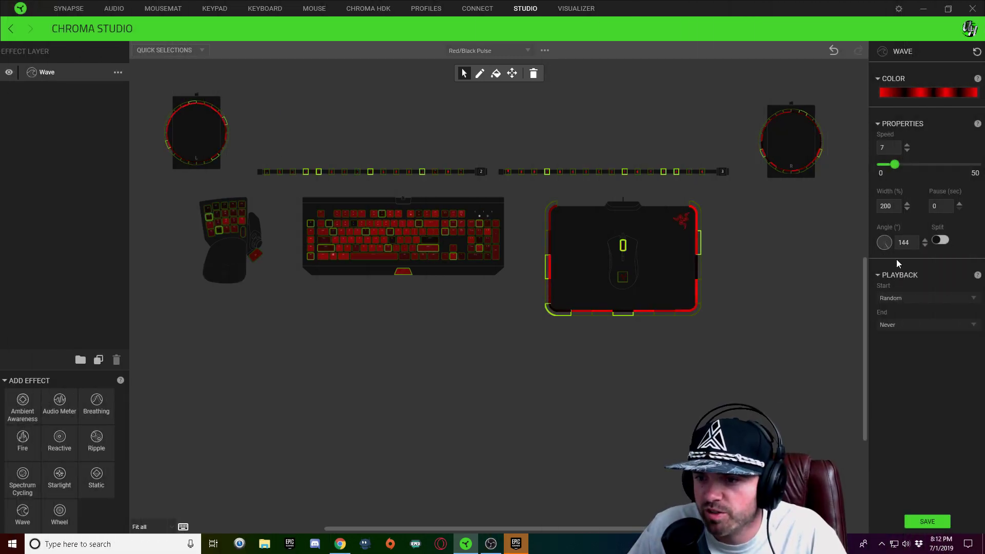
click(886, 206)
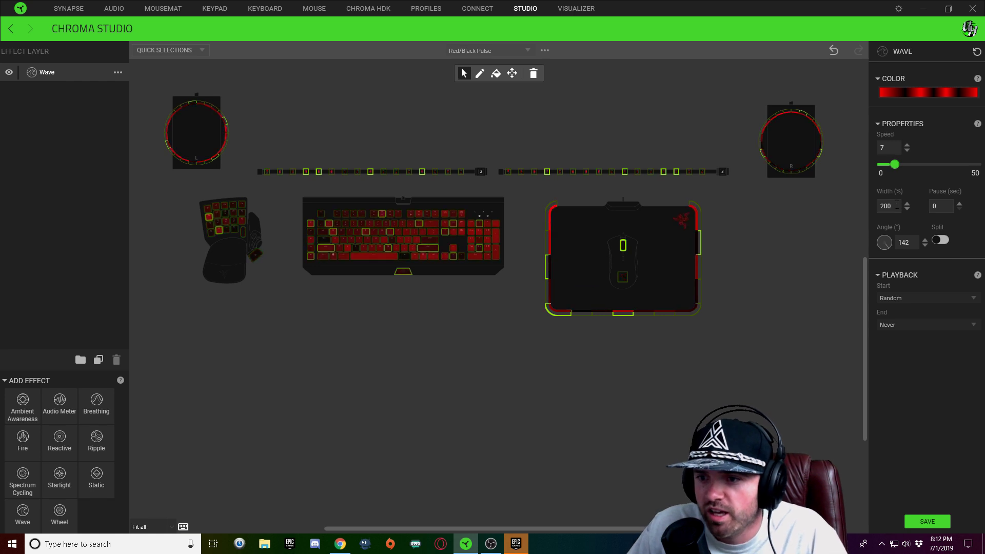
text(180)
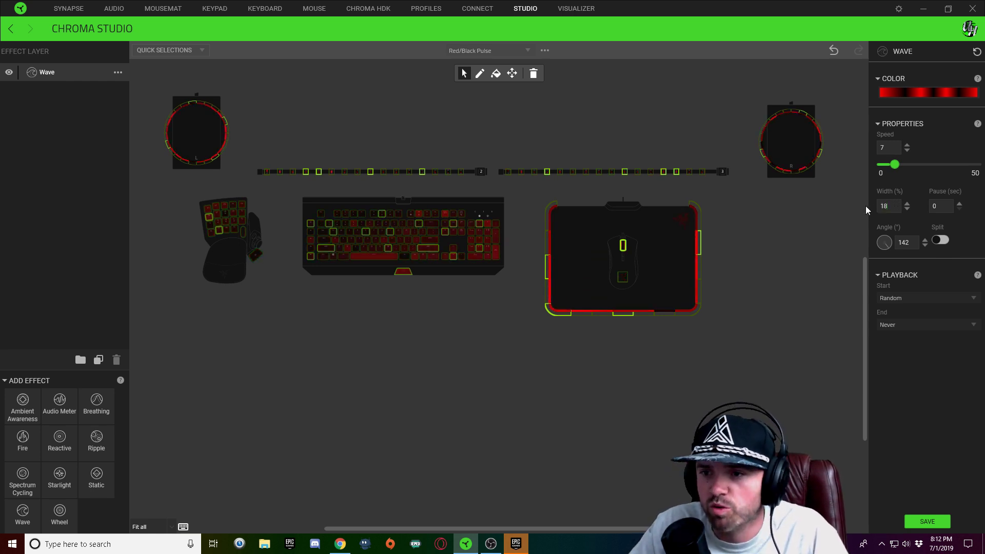
click(878, 148)
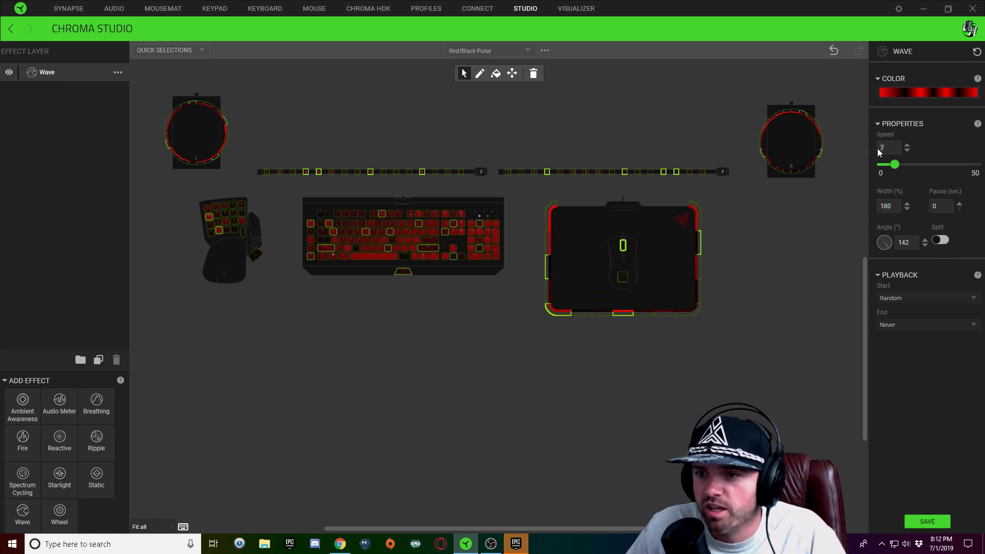
text(6)
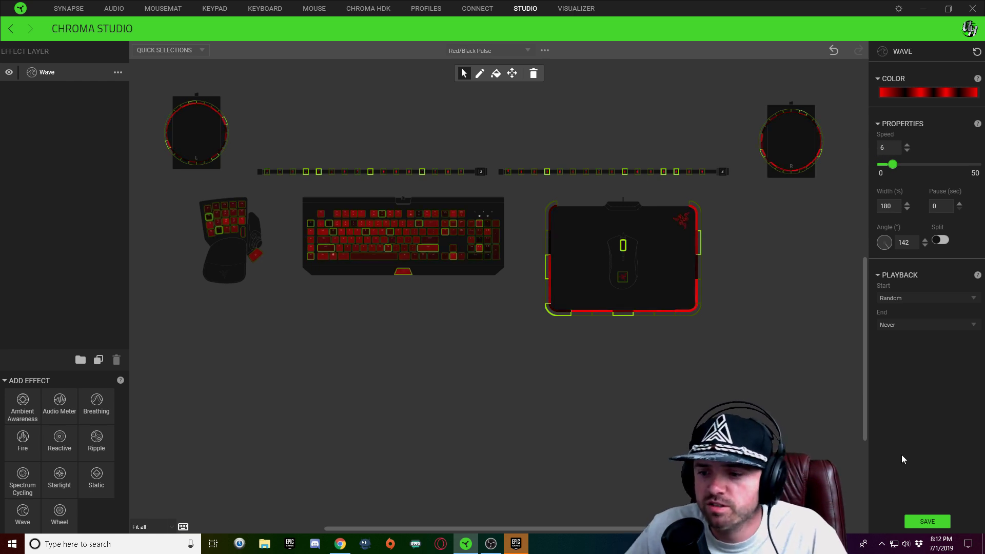
click(926, 525)
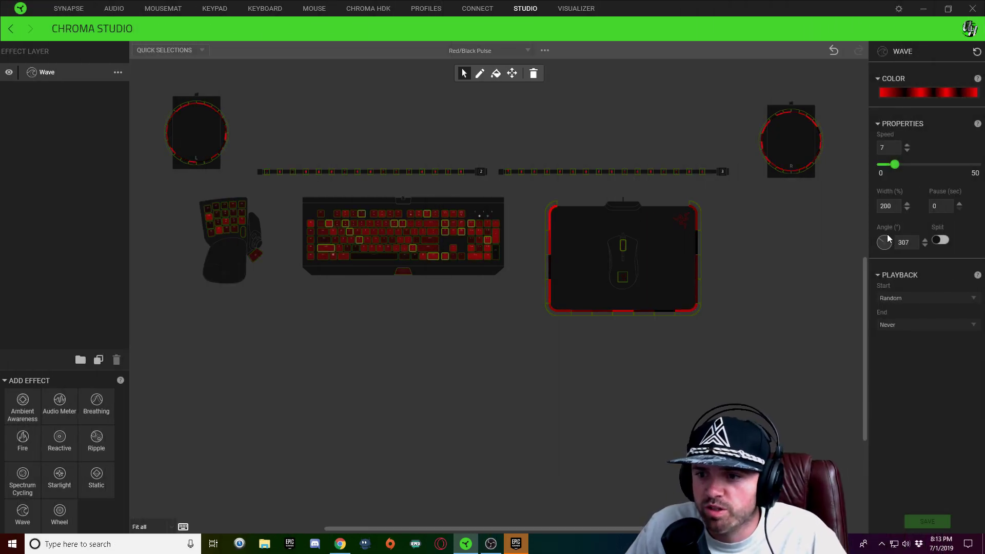
Step: Turn the wave angle to 229°, slide the speed up to 8, and save again
drag(883, 244, 872, 253)
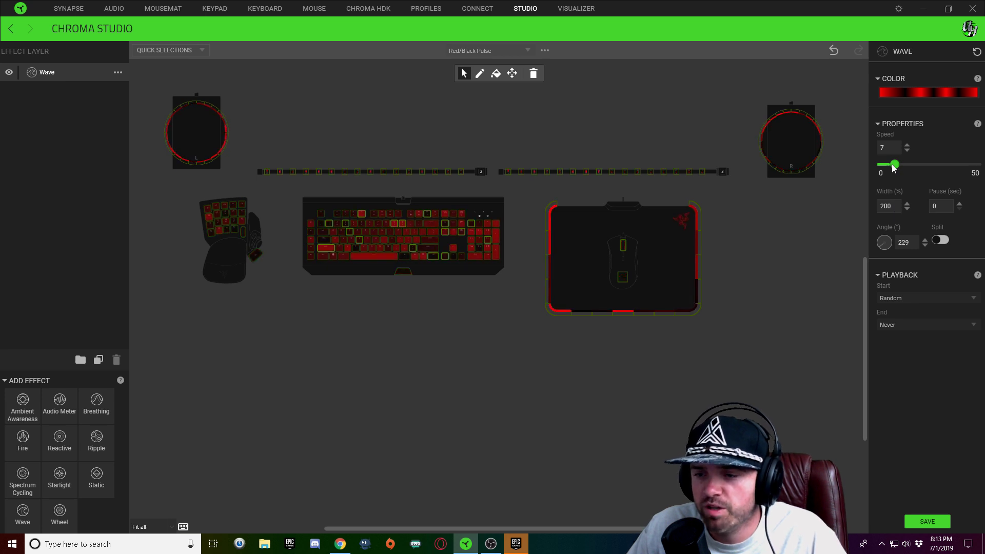
drag(894, 166, 896, 164)
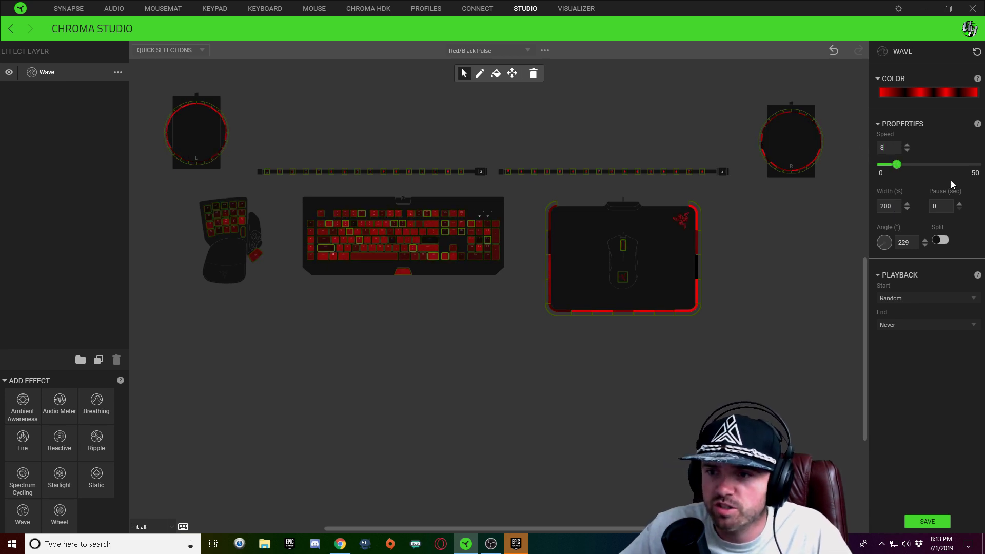
click(927, 521)
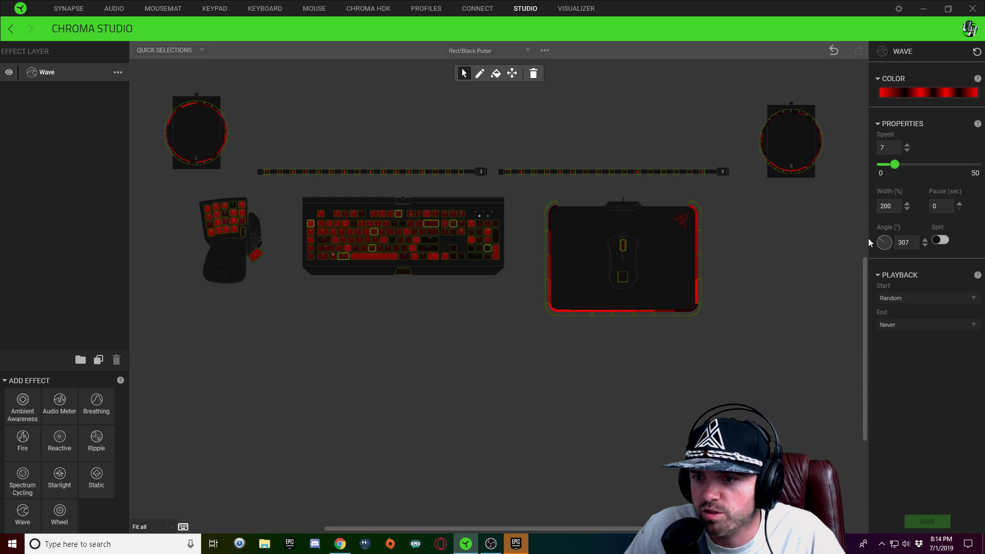
Step: Reset the Angle dial and turn it to 94°, then enter width 210%
click(886, 239)
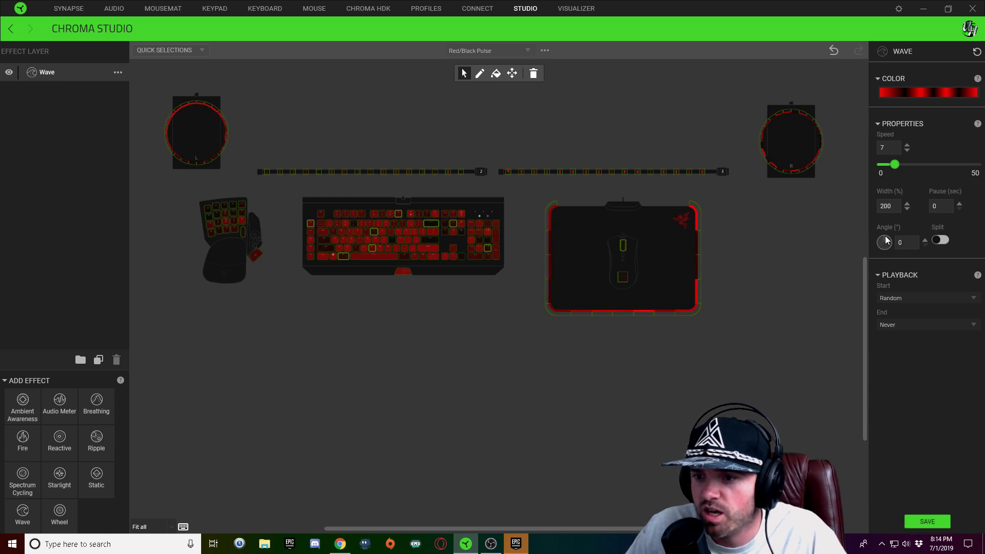
drag(886, 239, 906, 250)
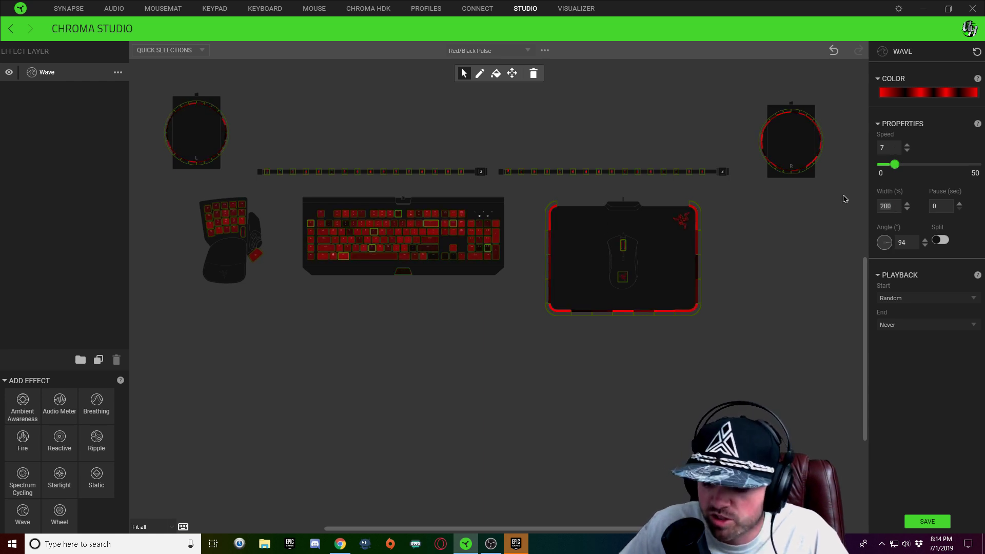
text(2)
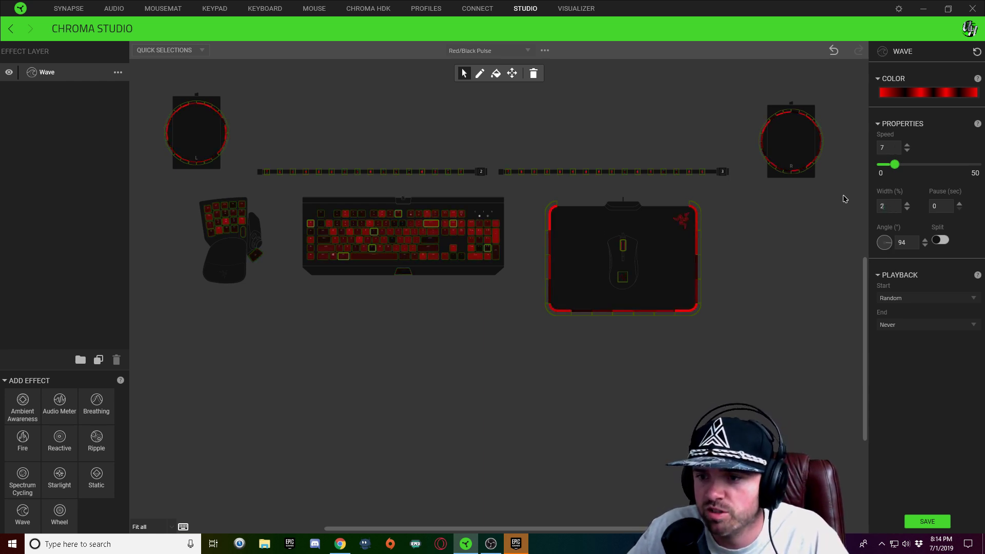
text(10)
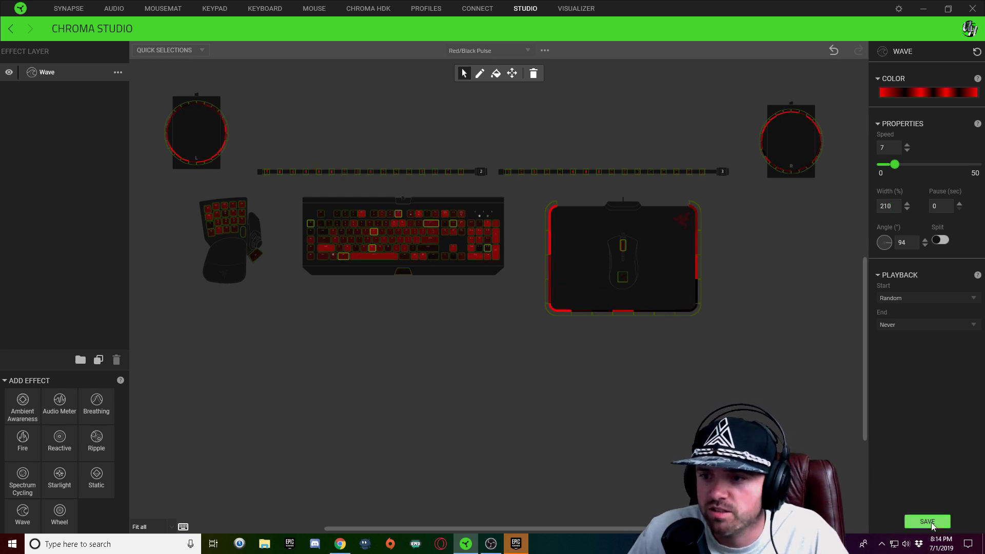
scroll(658, 342, up, 3)
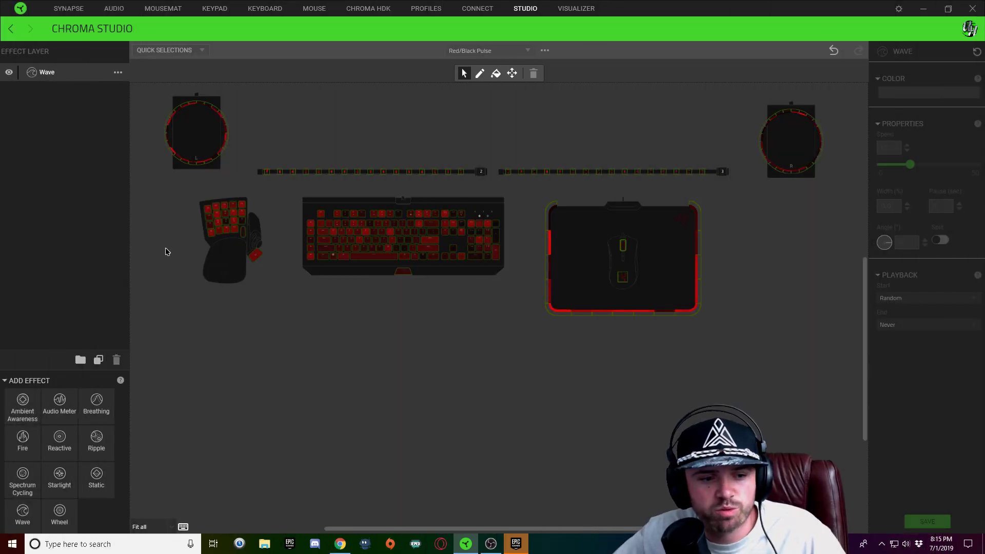
Step: Add a Ripple layer over all devices with a white-to-010000 gradient, black stop moved toward the start
click(97, 445)
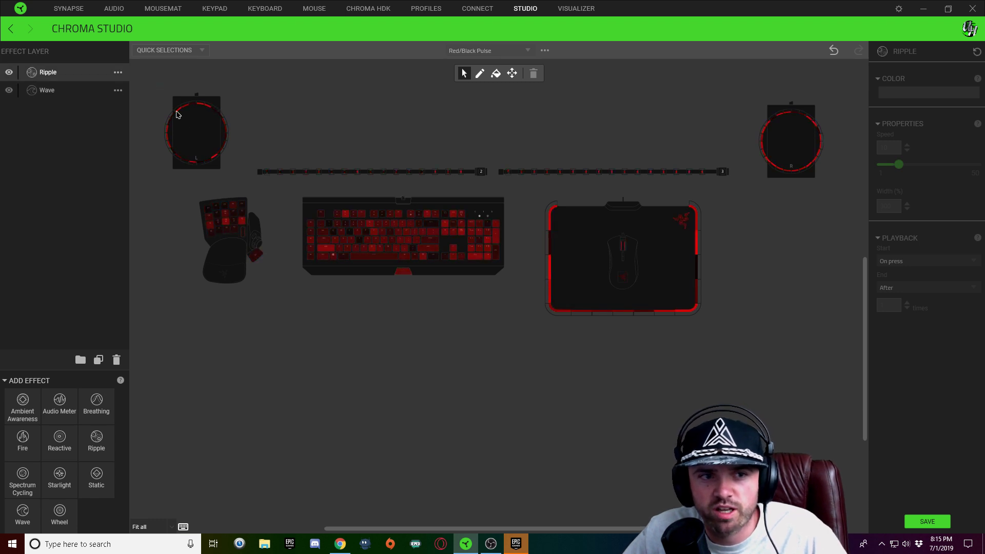
drag(177, 113, 833, 367)
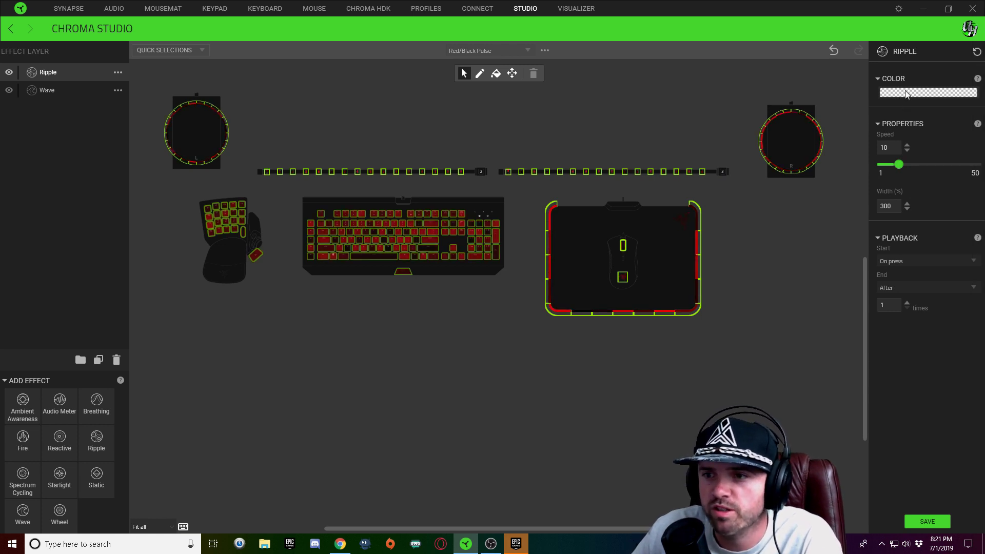
click(907, 94)
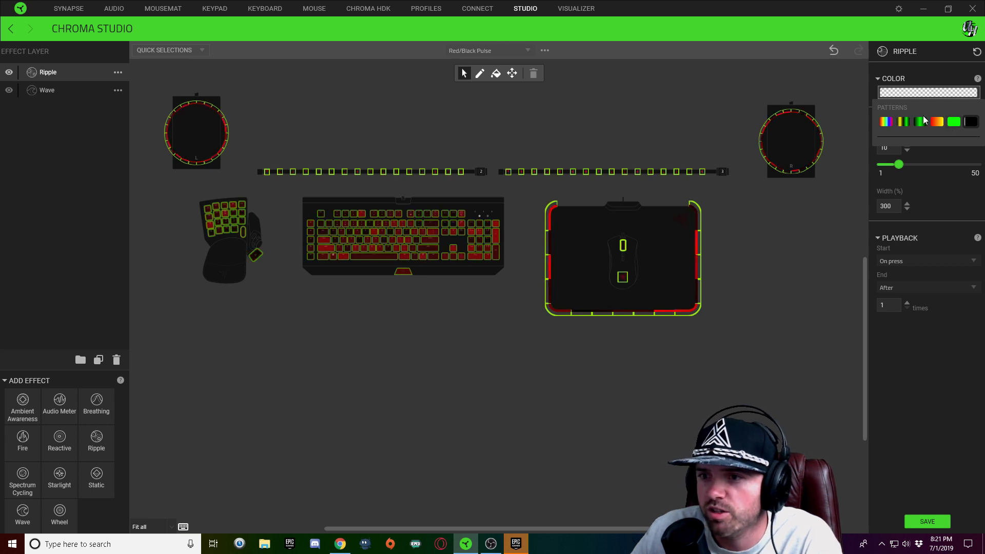
click(939, 124)
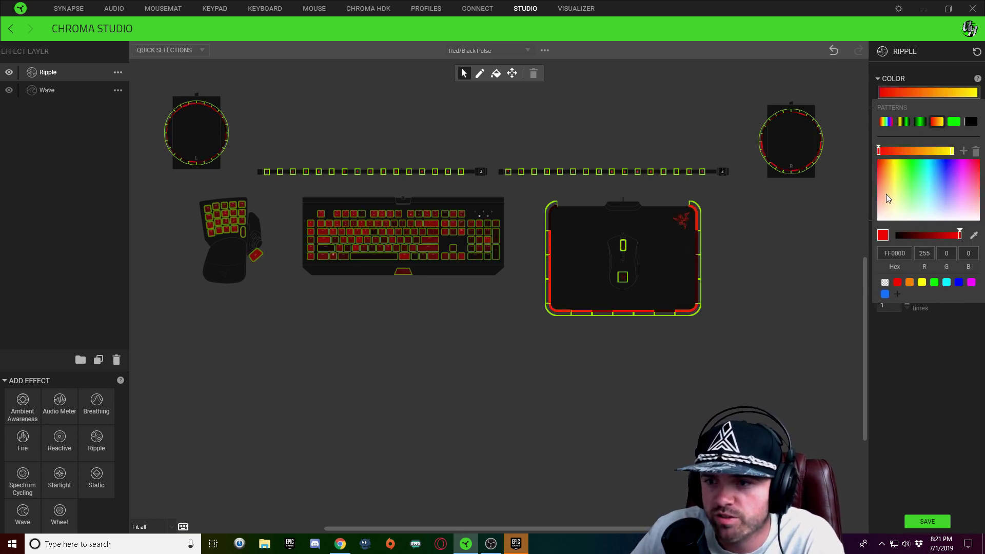
drag(886, 194, 875, 230)
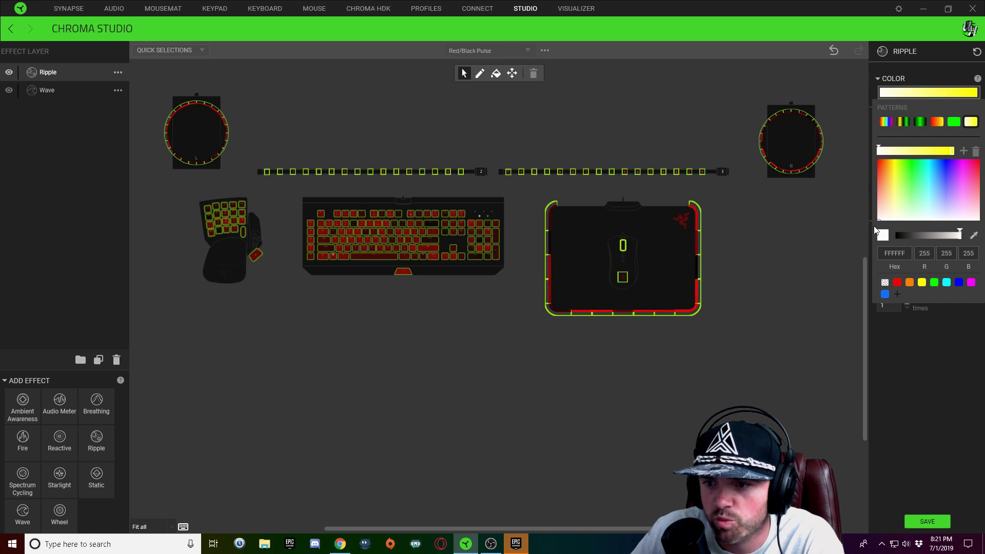
click(953, 152)
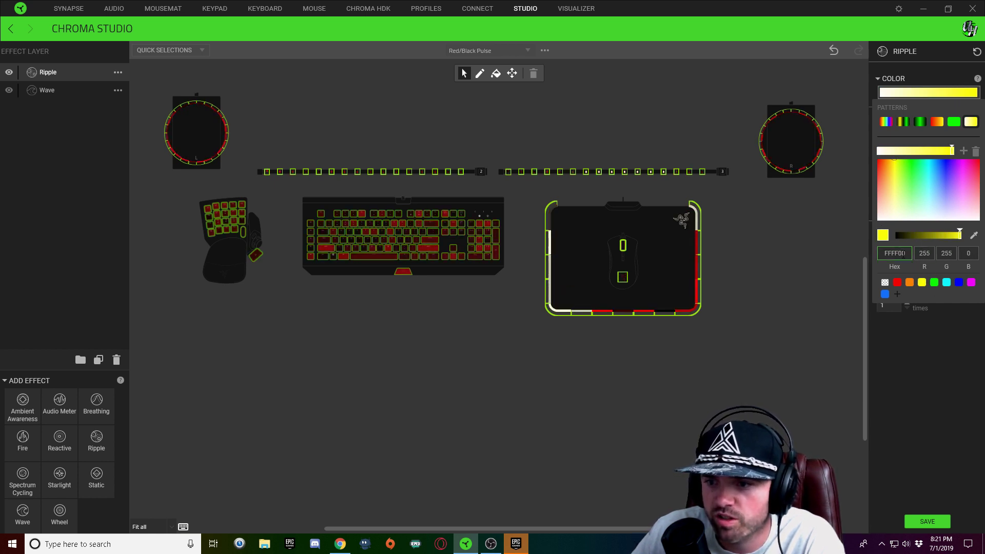
double_click(894, 253)
text(01)
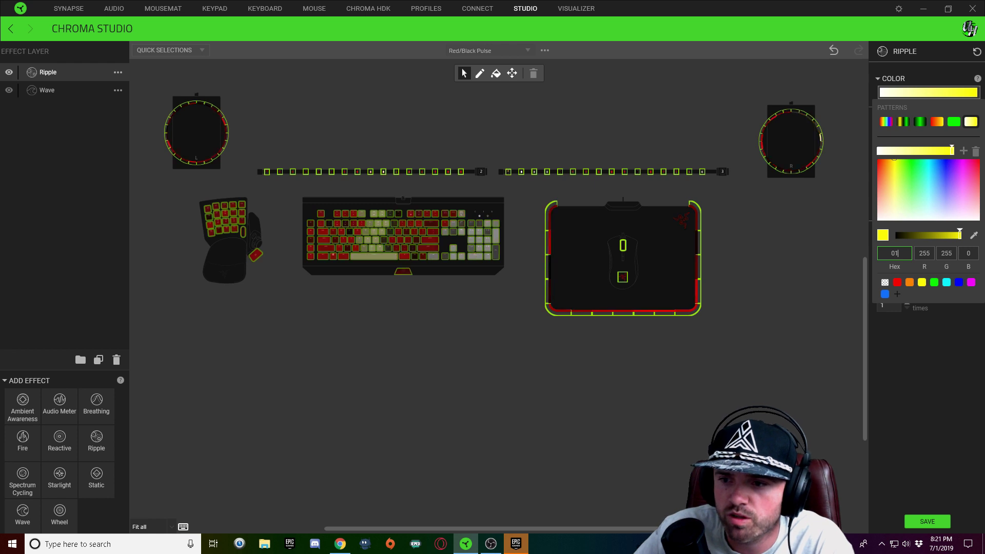
text(0000)
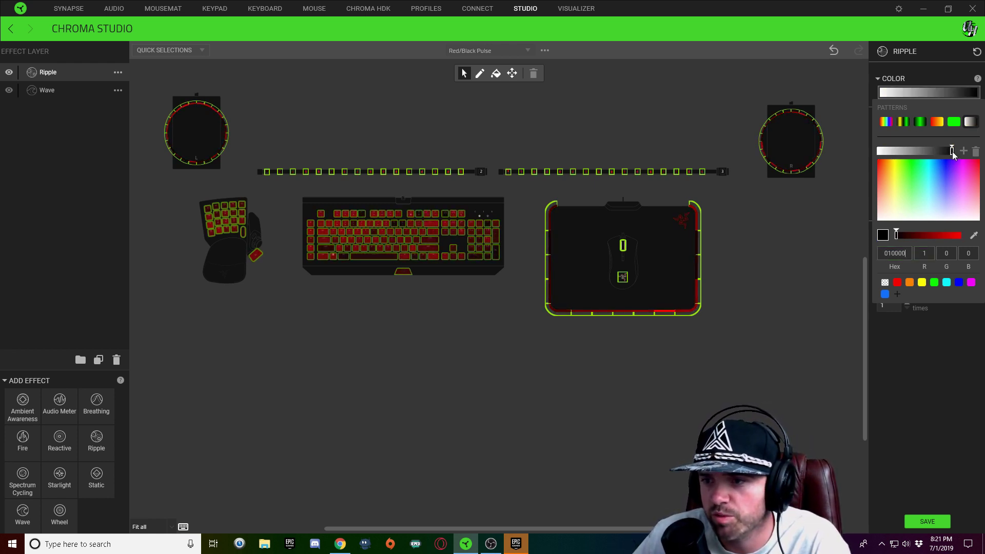
drag(952, 151, 878, 150)
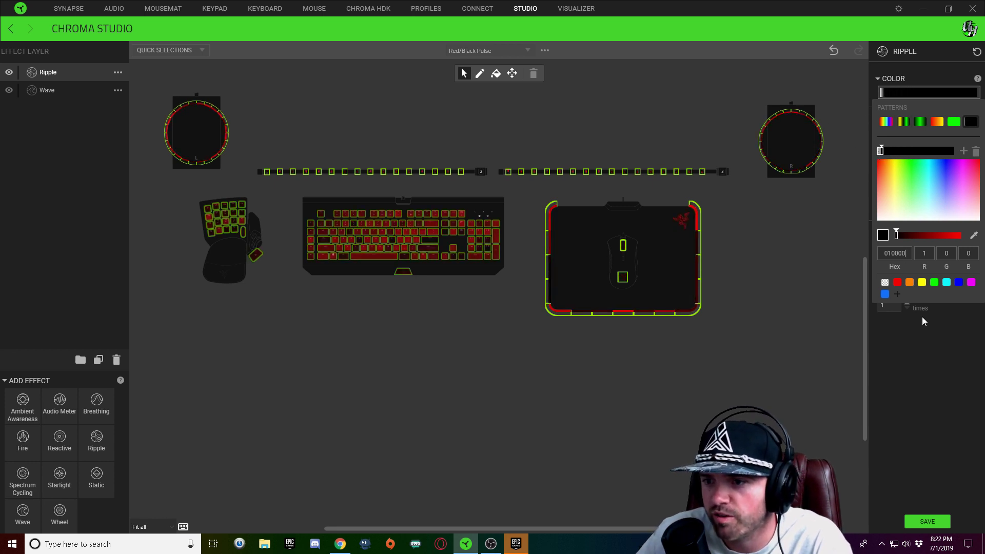
click(941, 371)
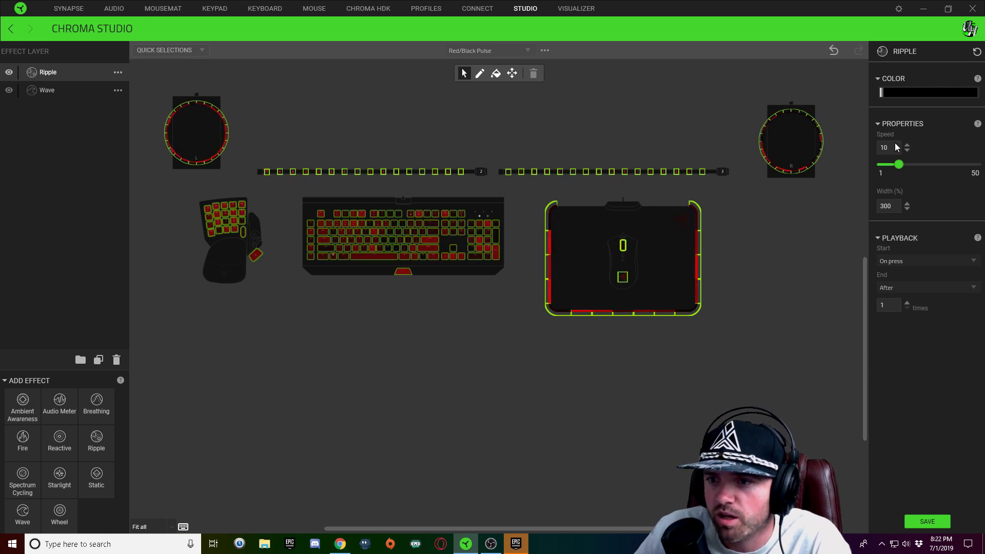
Step: Set the Ripple speed to 3, start it on selected keys, and save the layer
drag(893, 149, 878, 150)
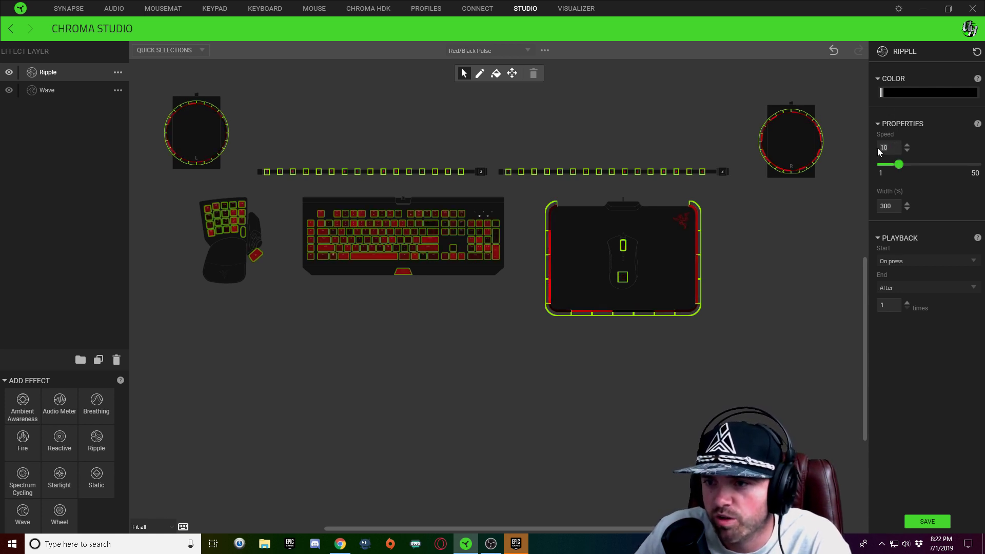
text(3)
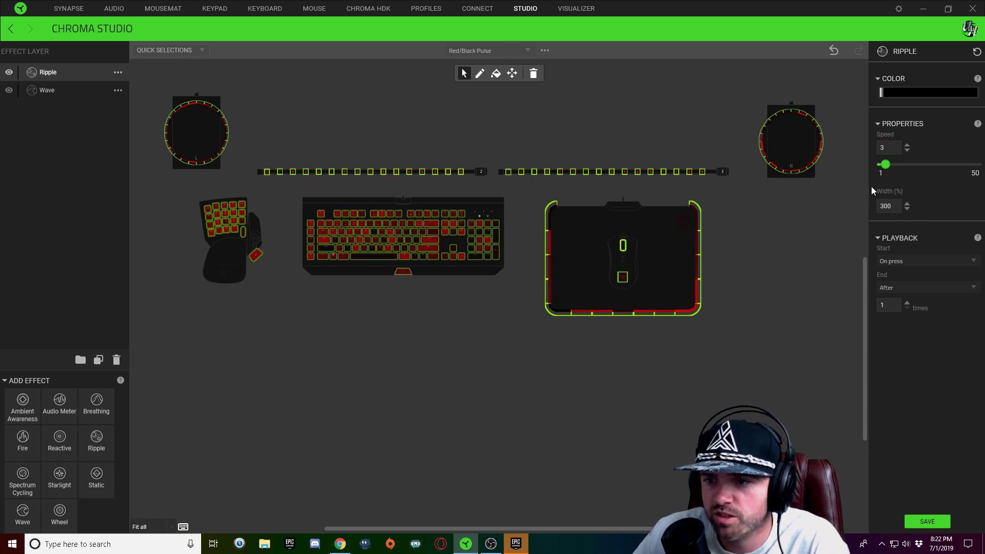
click(900, 260)
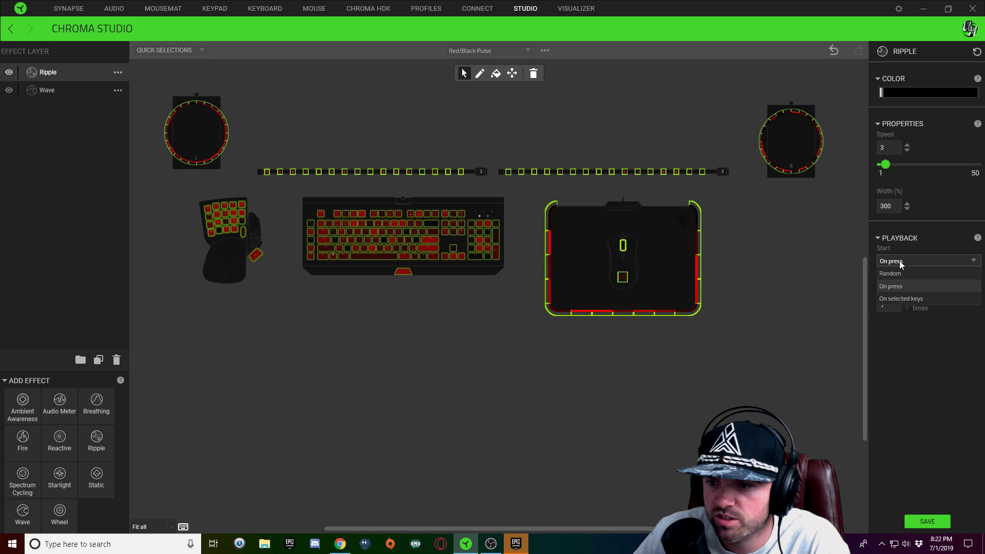
click(897, 299)
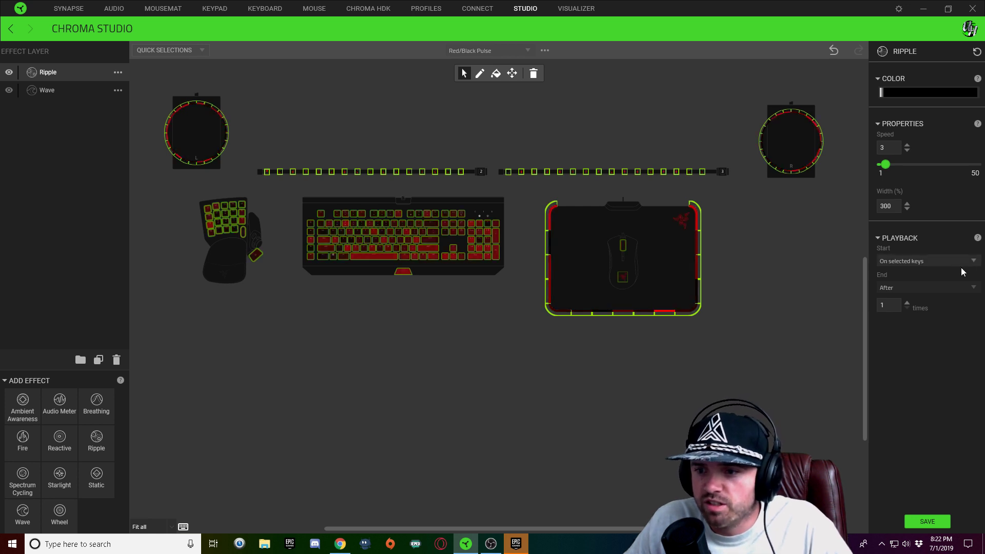
click(931, 521)
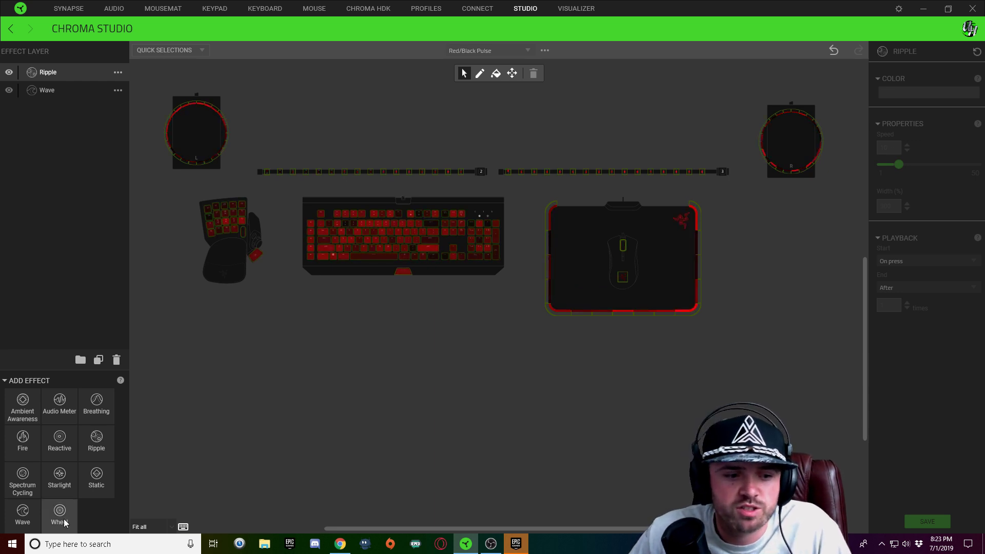
Step: Add a Wheel layer centred on the left speaker and open its colour options
drag(116, 394, 60, 76)
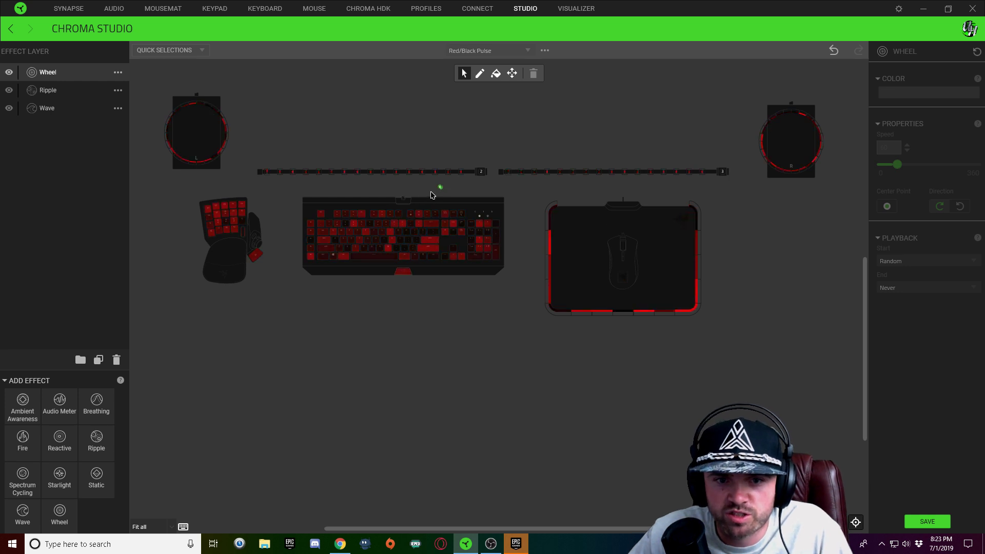
drag(440, 187, 199, 136)
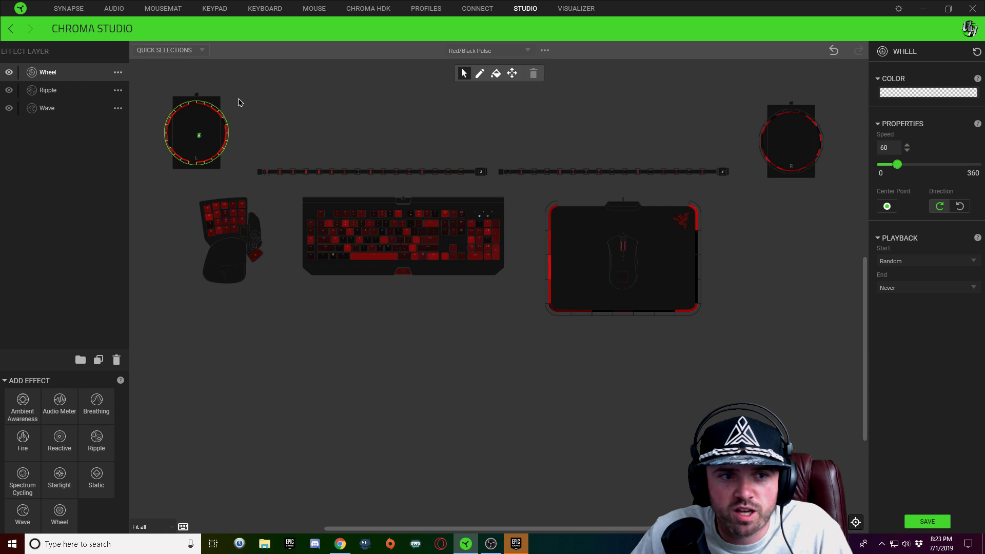
click(912, 94)
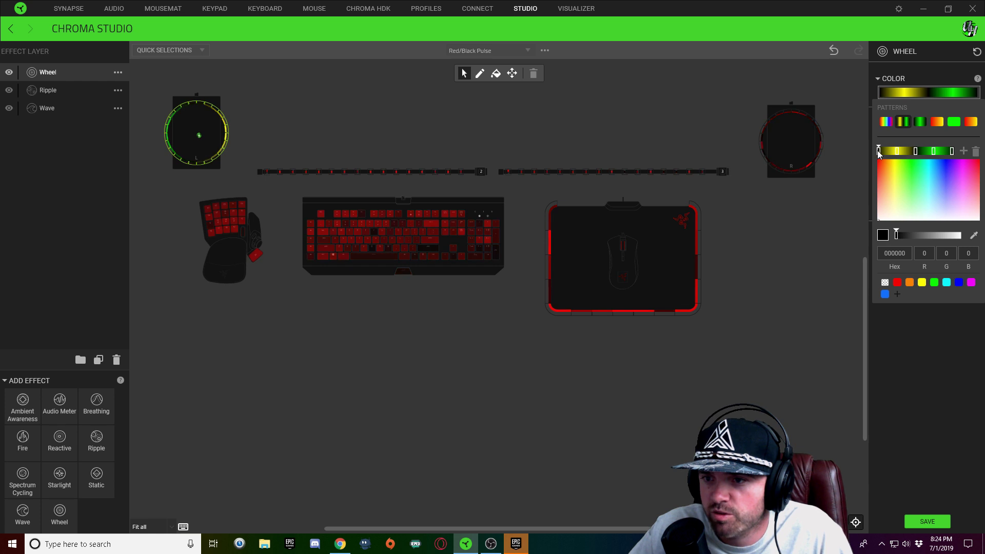
Step: Make the first and green Wheel gradient stops transparent, delete the last stop, and reposition the right one
drag(878, 150, 893, 154)
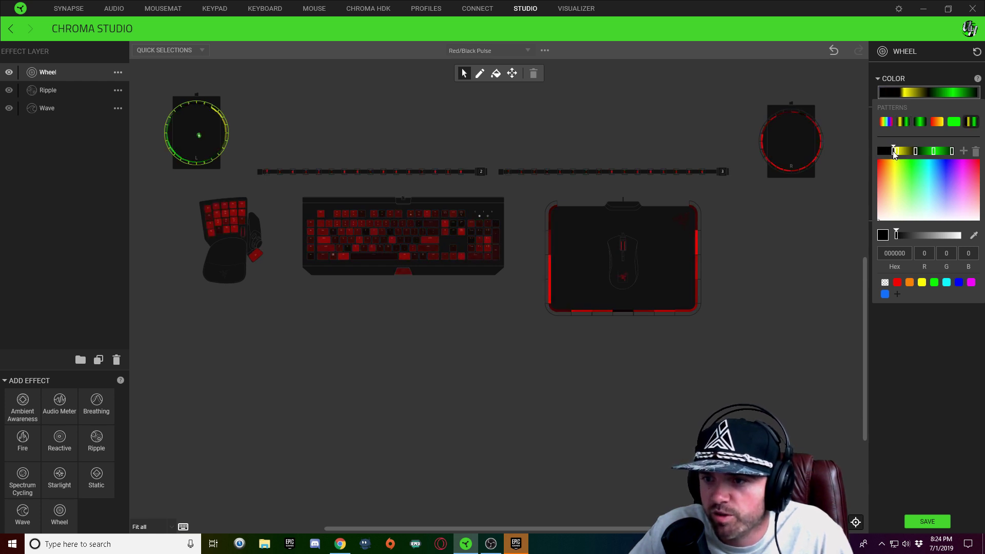
click(885, 282)
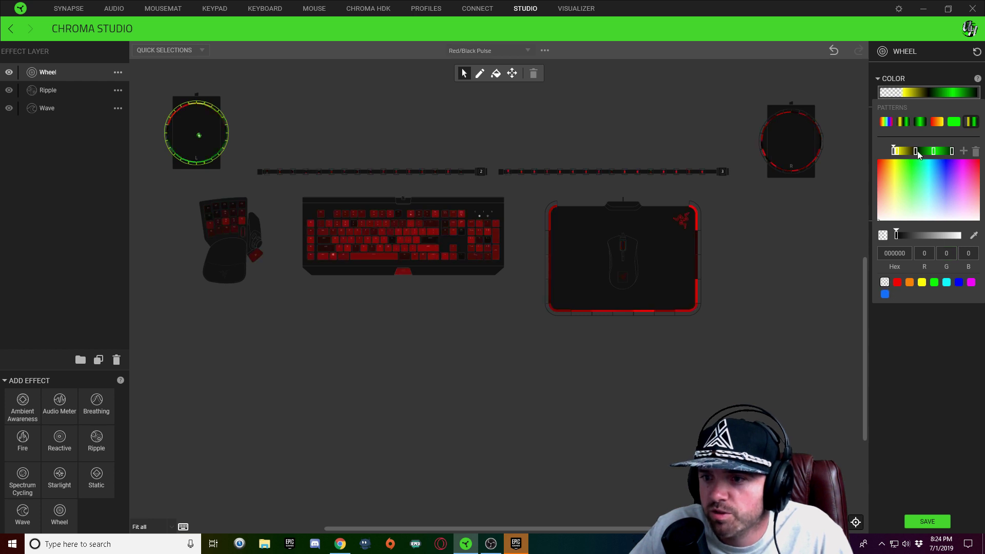
click(934, 151)
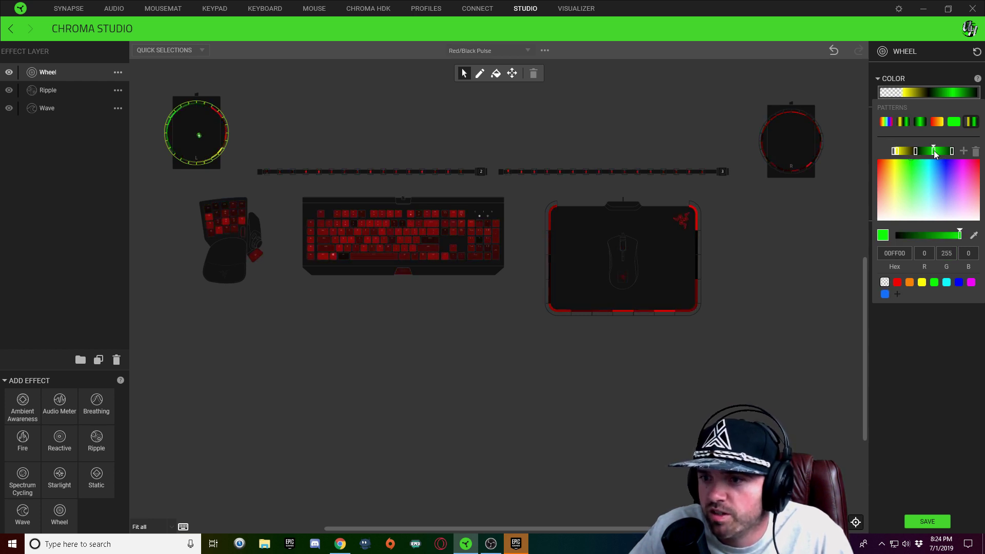
click(885, 282)
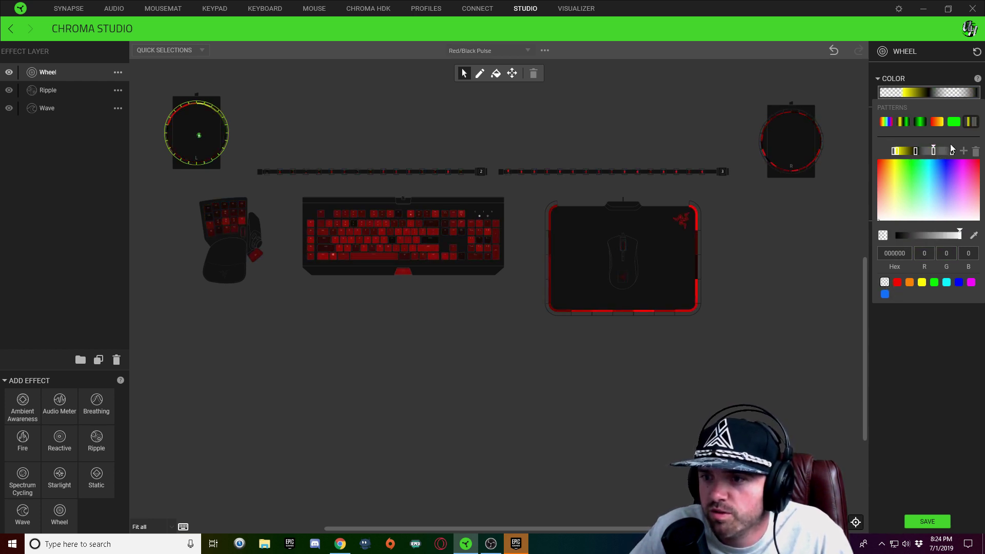
click(976, 151)
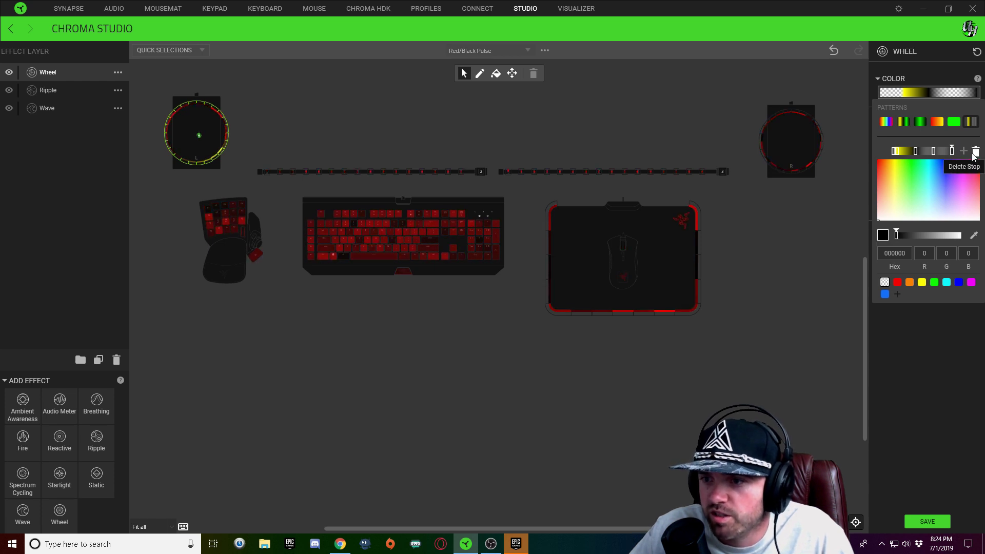
drag(932, 151, 916, 151)
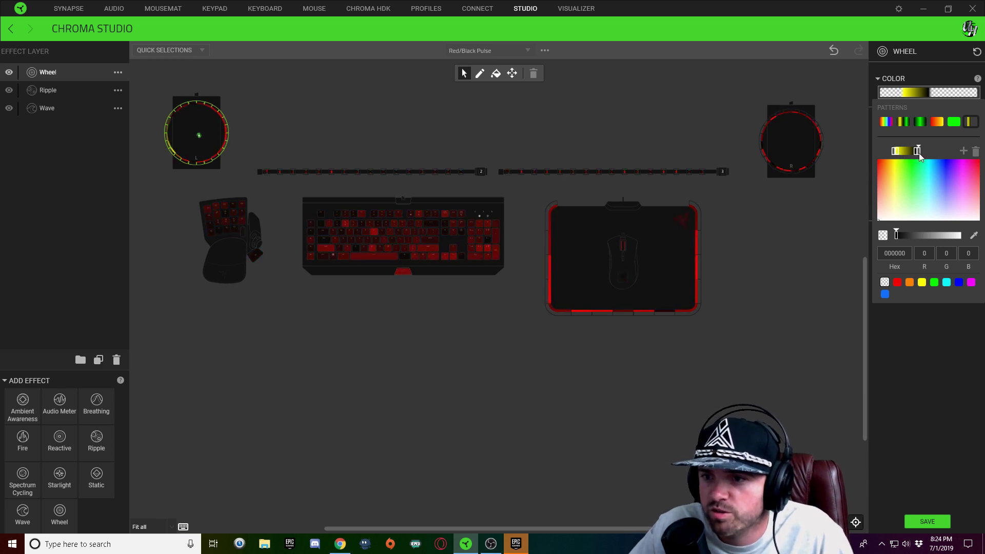
Step: Turn the left and right stops white, save the wheel, and duplicate the Wheel layer
click(897, 150)
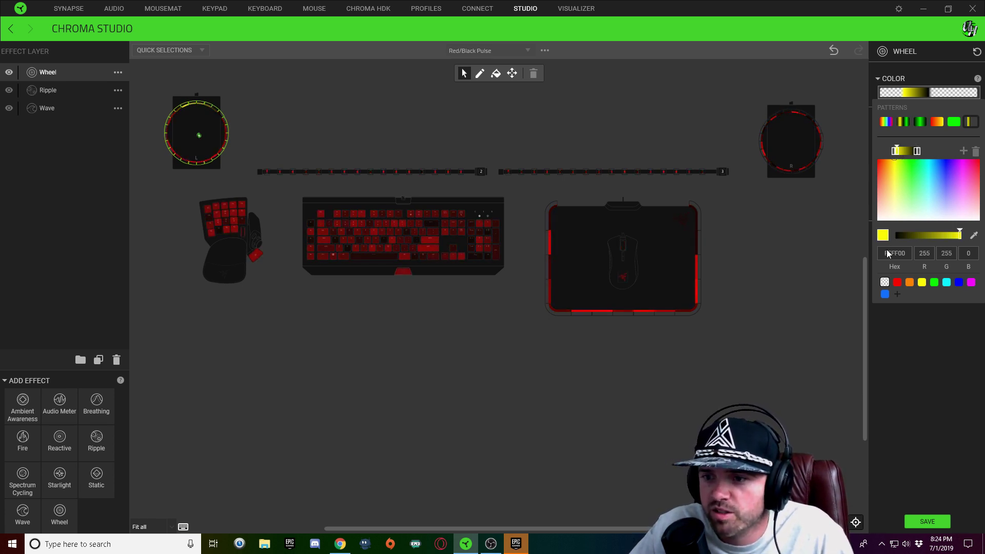
click(878, 221)
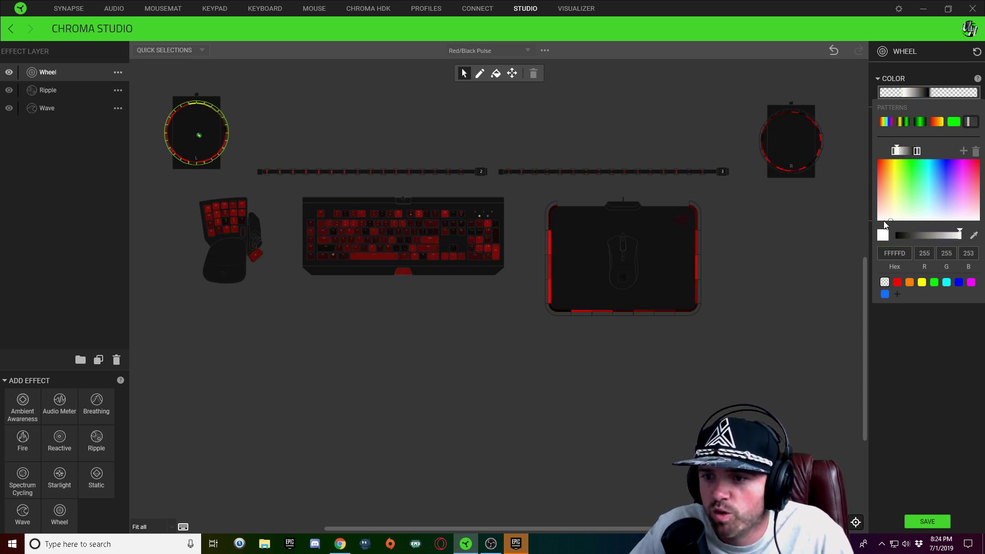
click(915, 151)
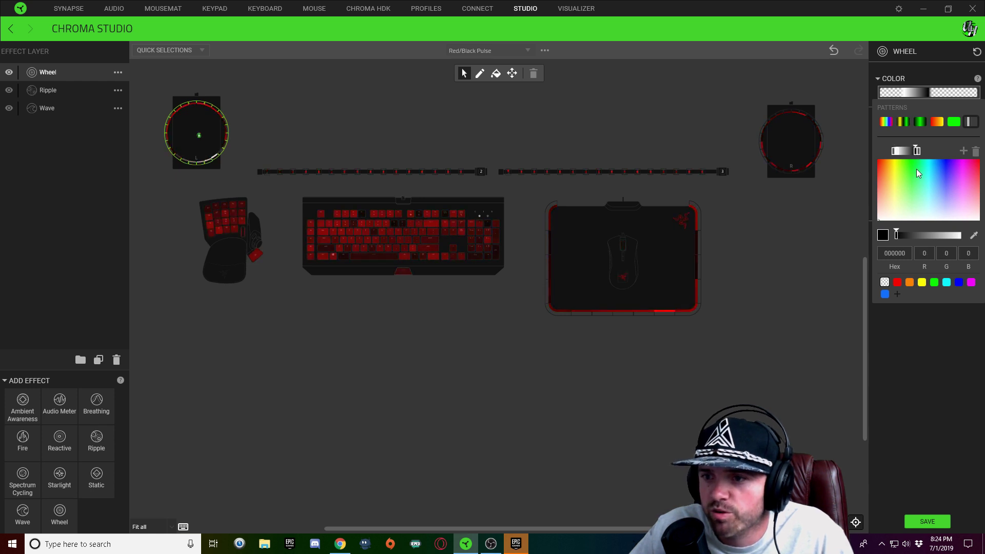
click(875, 222)
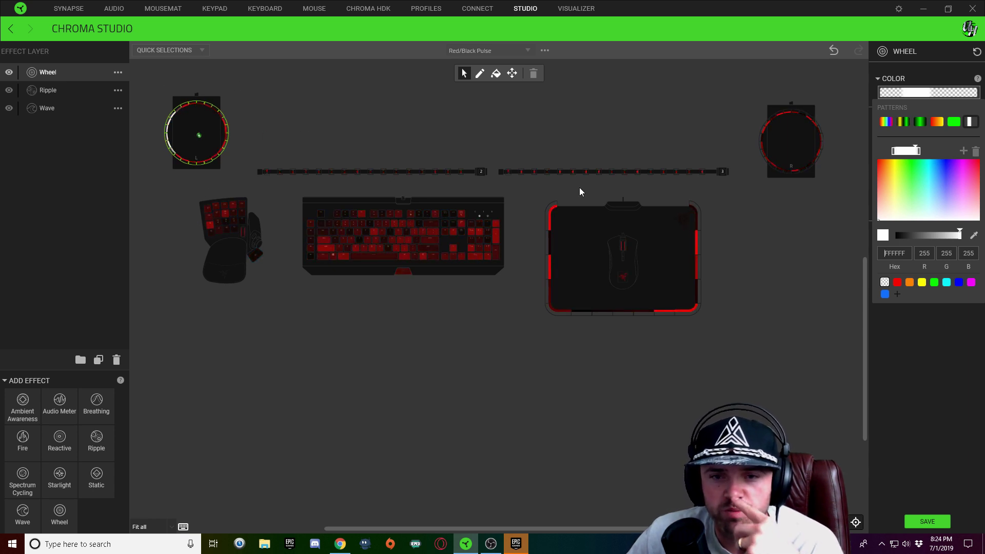
click(960, 388)
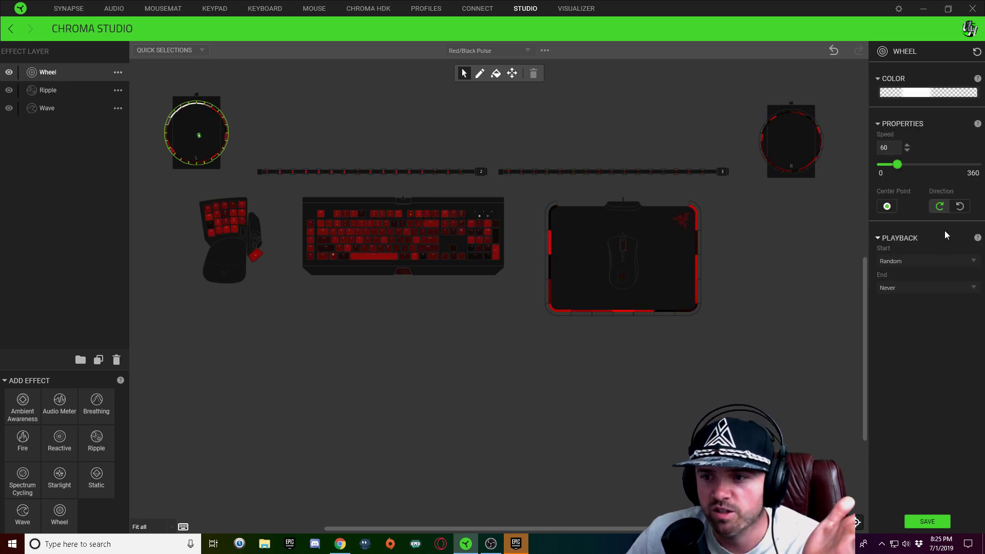
click(926, 524)
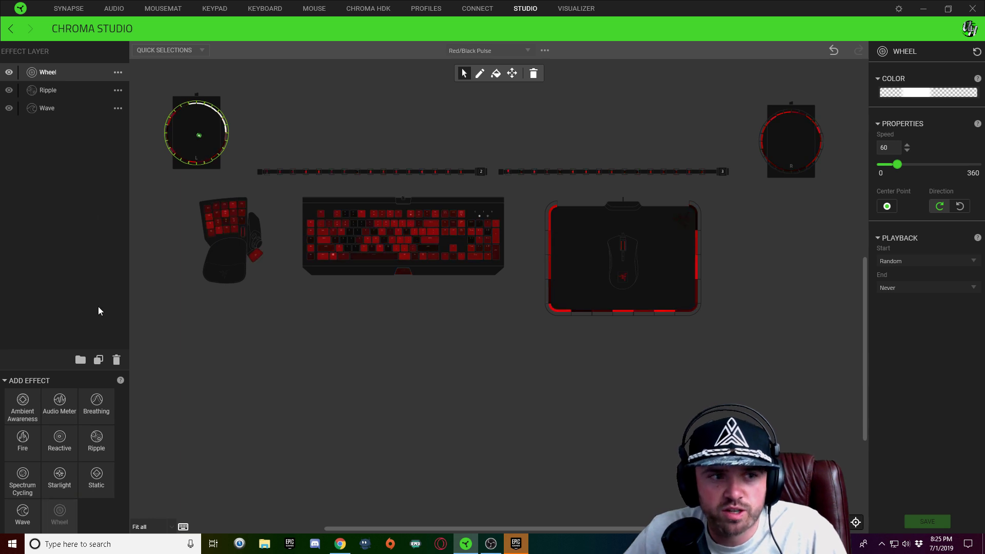
click(98, 360)
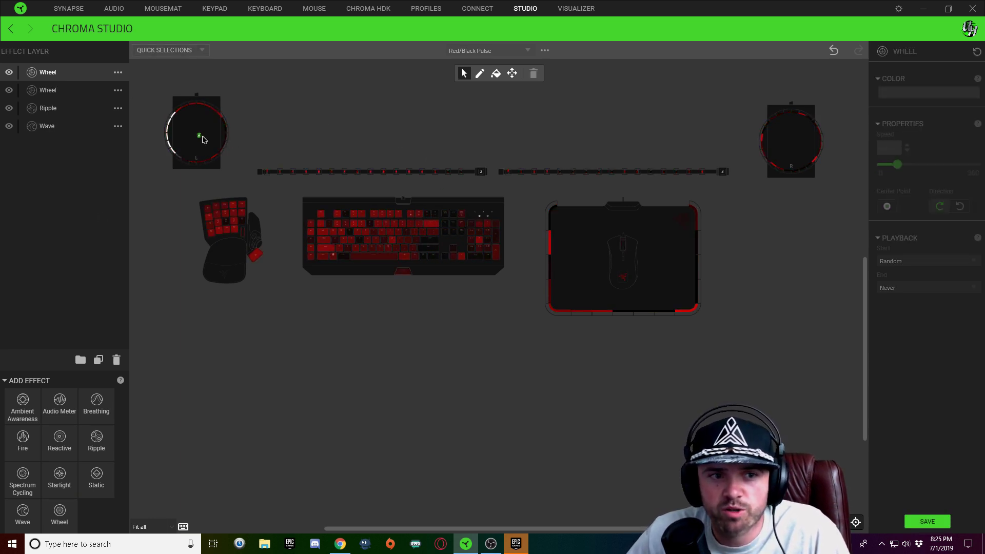
Step: Centre the copied Wheel layer on the right speaker and give it a white-to-transparent preset gradient
click(793, 144)
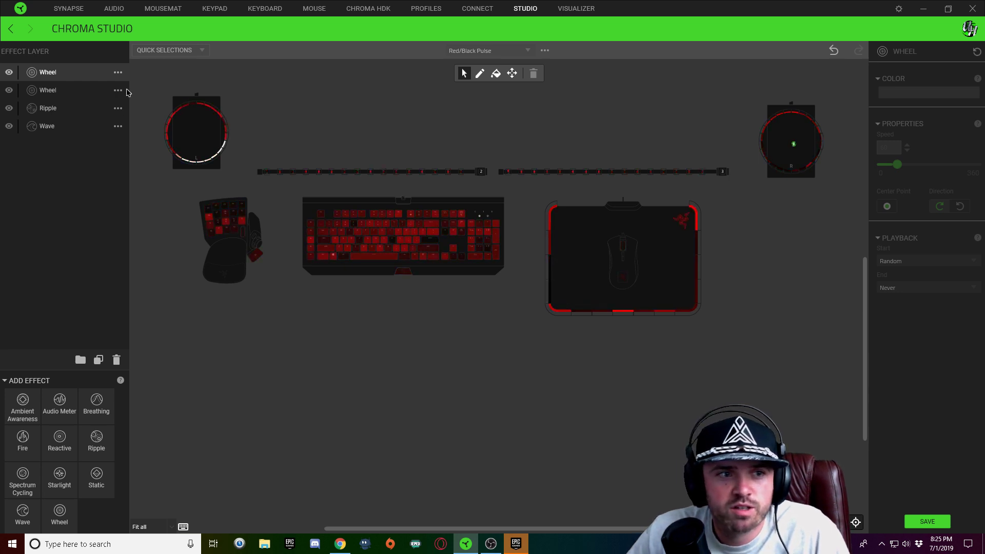
drag(730, 101, 850, 210)
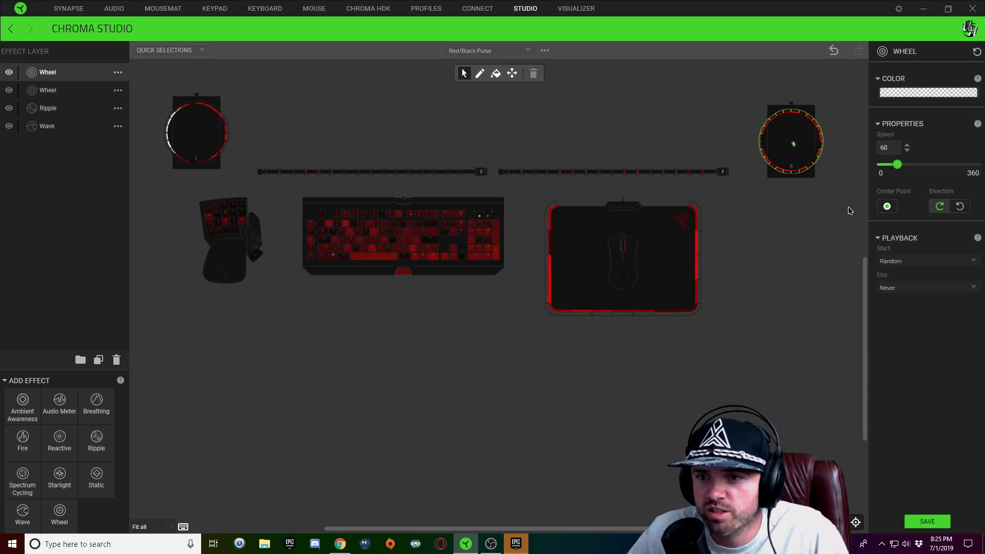
click(899, 93)
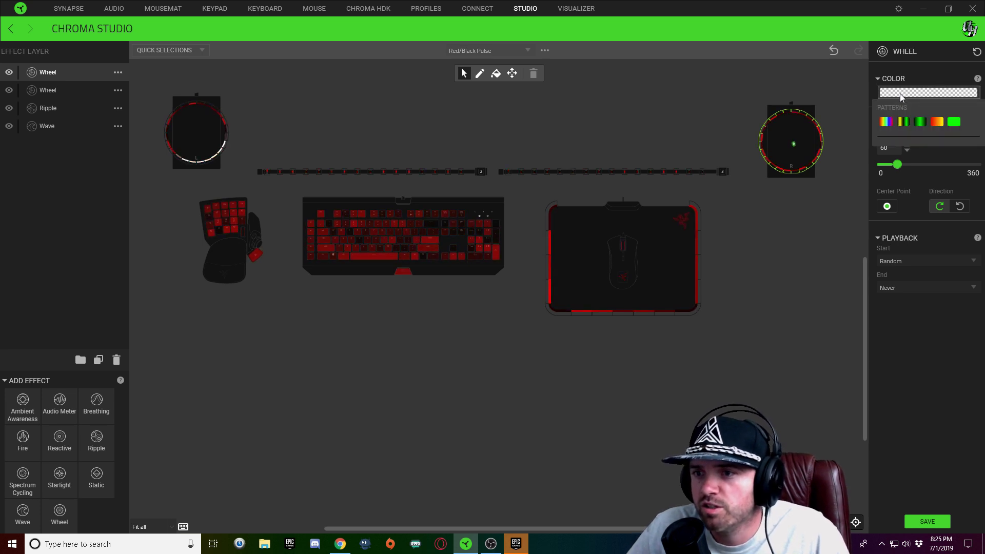
click(903, 122)
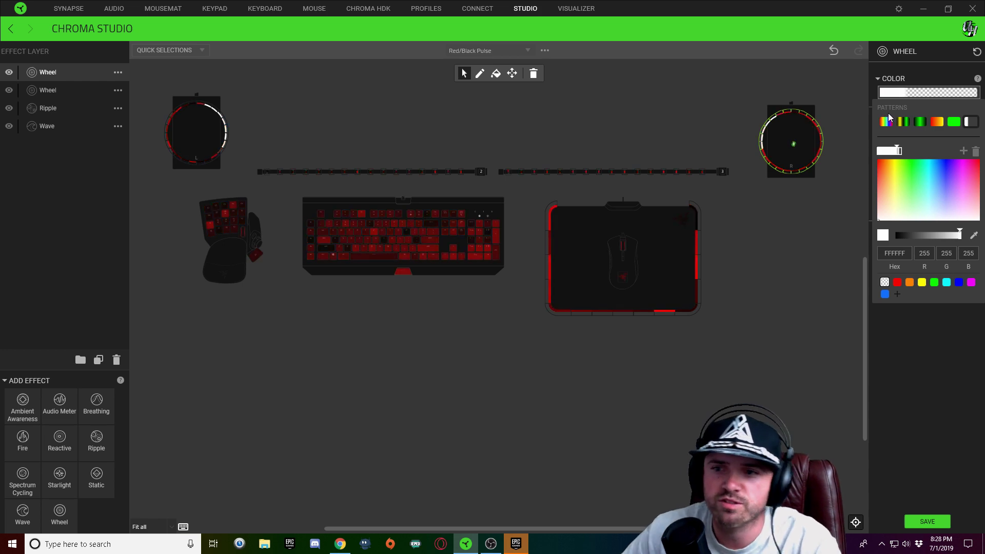
click(838, 328)
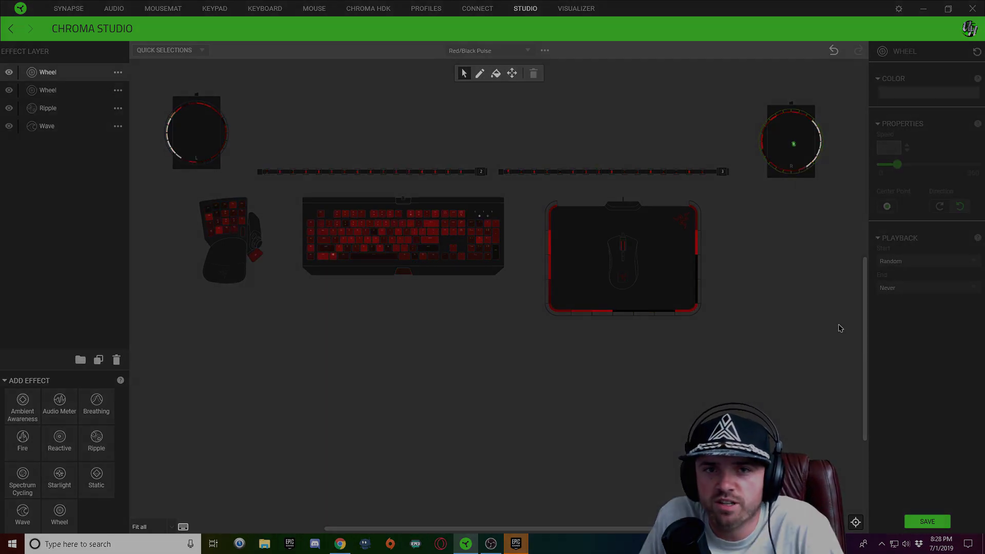